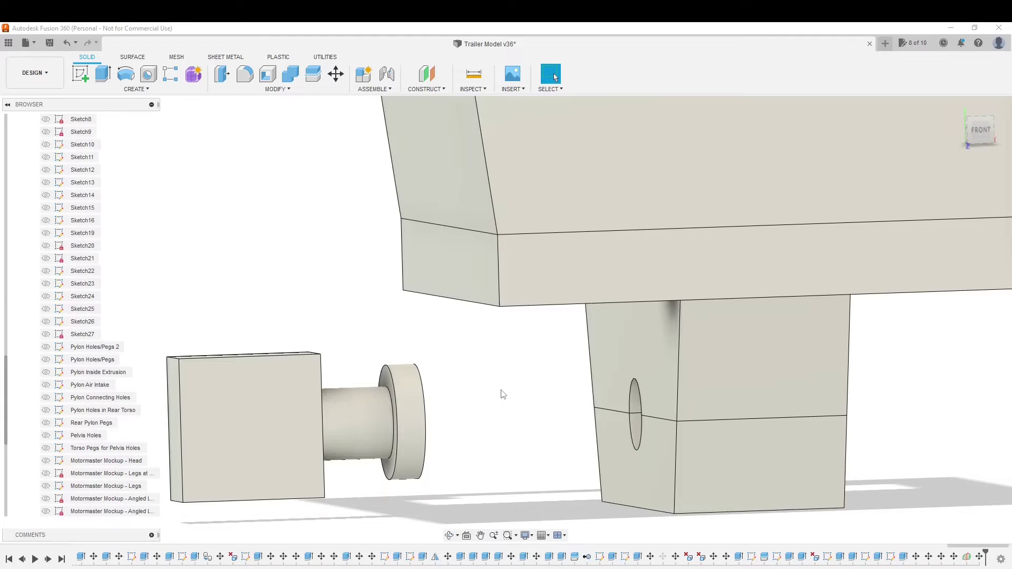
# - Pan, orbit and zoom around the pelvis and hip joint to inspect it from below
pyautogui.moveTo(499, 393); pyautogui.dragTo(564, 346, button='middle')
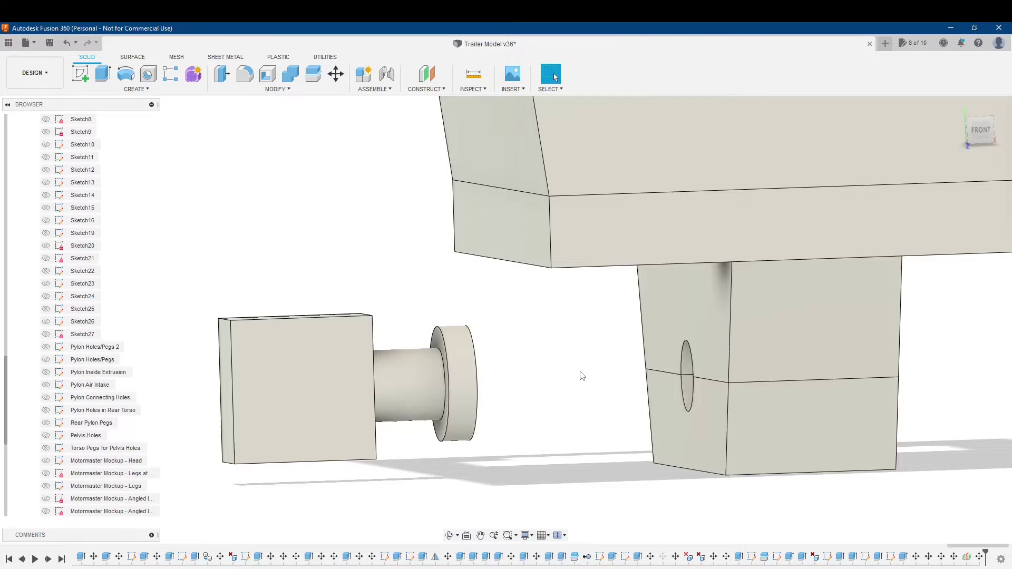
pyautogui.keyDown('shift'); pyautogui.moveTo(551, 381); pyautogui.dragTo(533, 355, button='middle'); pyautogui.keyUp('shift')
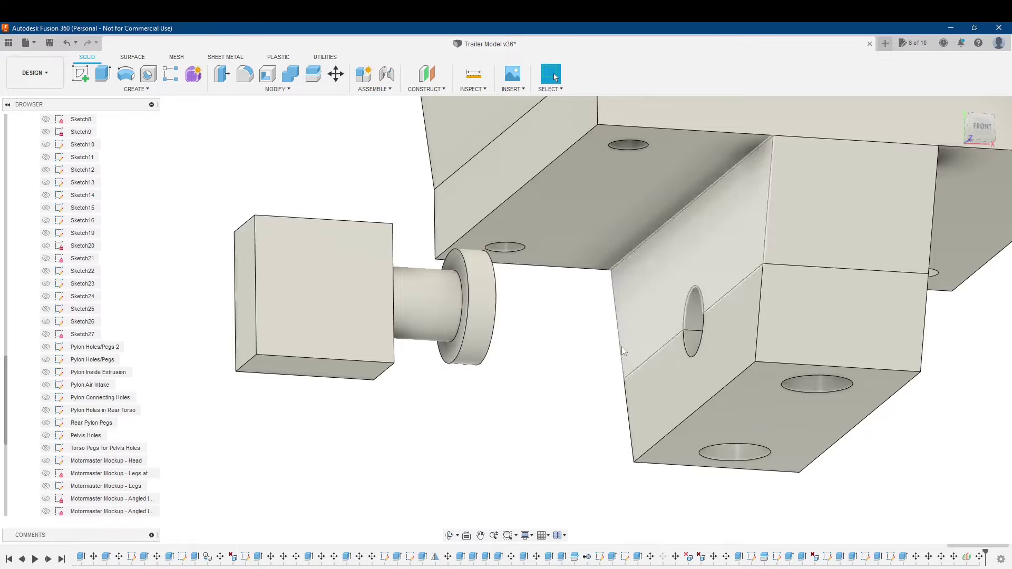
pyautogui.keyDown('shift'); pyautogui.moveTo(570, 361); pyautogui.dragTo(598, 374, button='middle'); pyautogui.keyUp('shift')
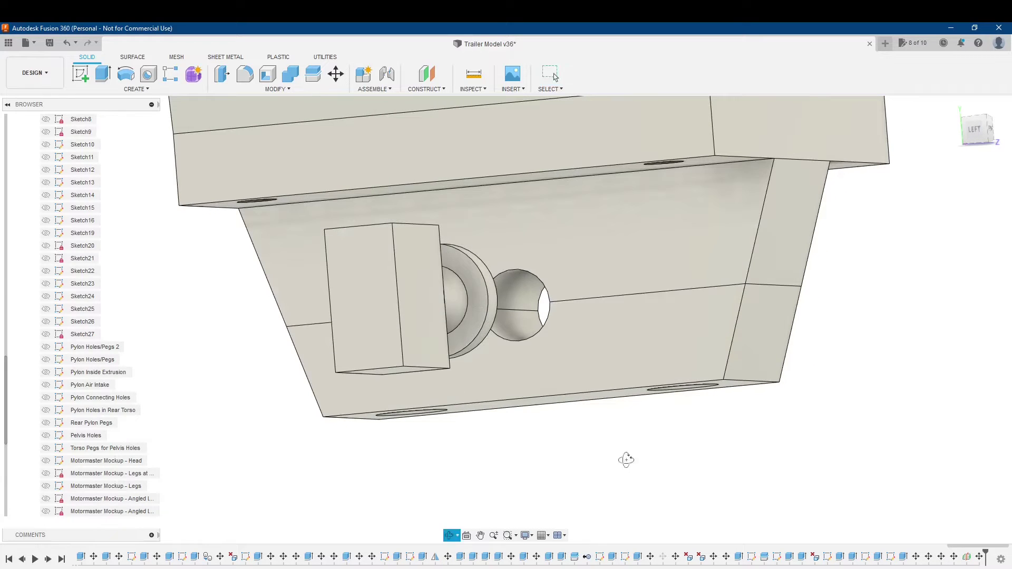
pyautogui.keyDown('shift'); pyautogui.moveTo(564, 461); pyautogui.dragTo(575, 451, button='middle'); pyautogui.keyUp('shift')
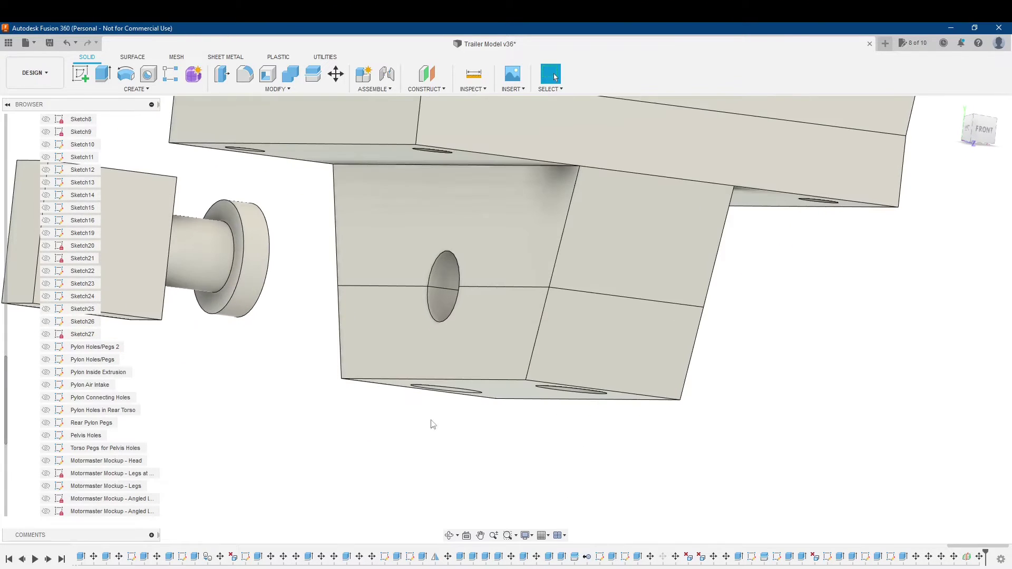
pyautogui.keyDown('shift'); pyautogui.moveTo(429, 422); pyautogui.dragTo(565, 436, button='middle'); pyautogui.keyUp('shift')
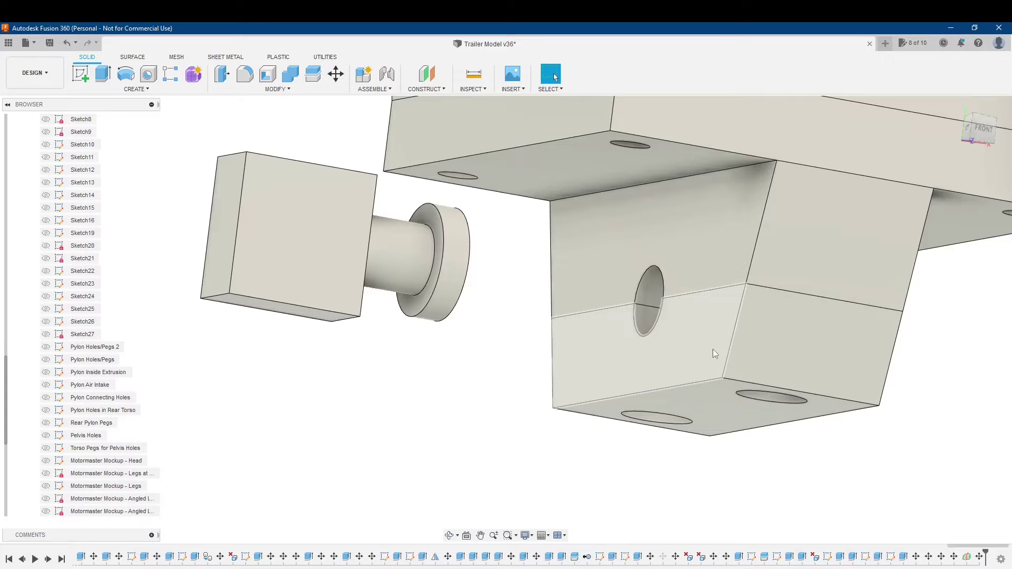
pyautogui.scroll(10, 68, 305)
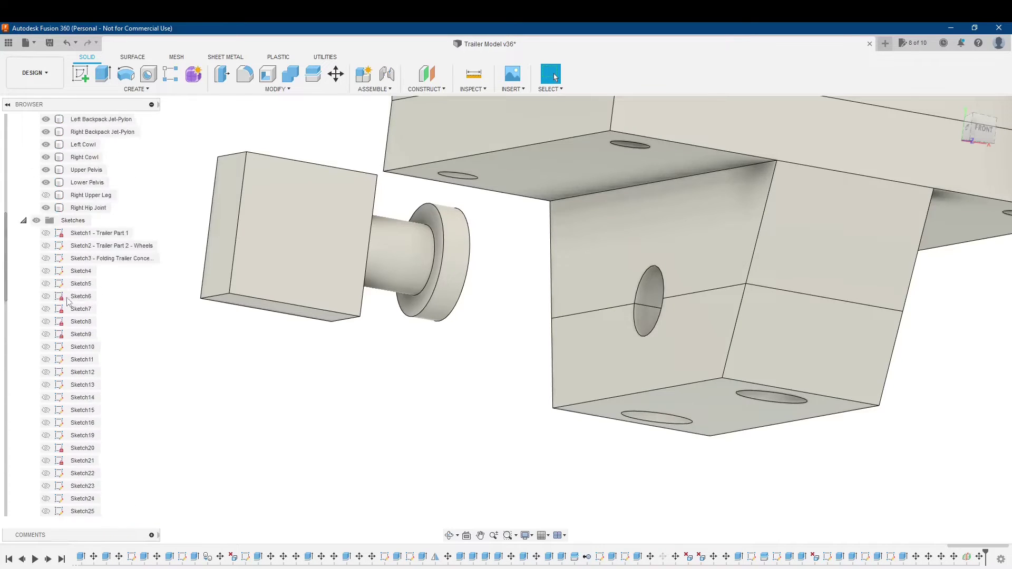
pyautogui.keyDown('shift'); pyautogui.moveTo(403, 470); pyautogui.dragTo(406, 452, button='middle'); pyautogui.keyUp('shift')
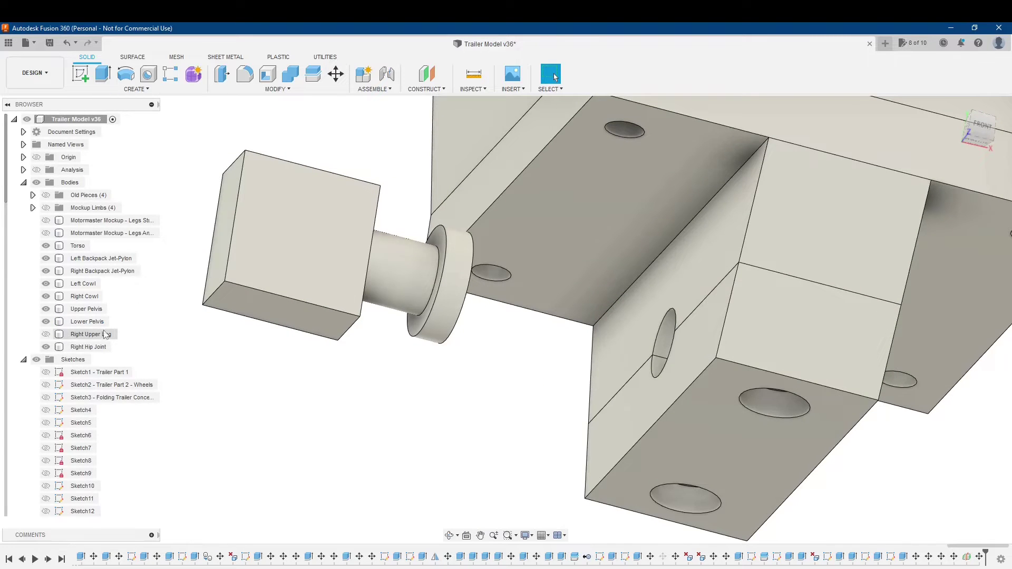
# - Trial-move the Lower Pelvis down 0.90 cm to look into the socket, then cancel it
pyautogui.rightClick(96, 326)
pyautogui.click(103, 333)
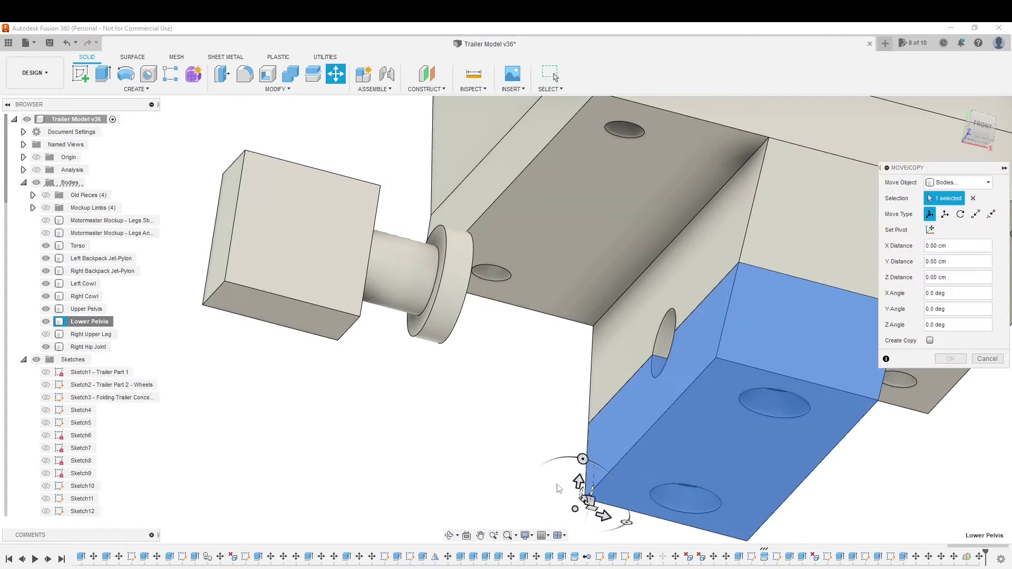
pyautogui.moveTo(579, 480); pyautogui.dragTo(530, 355)
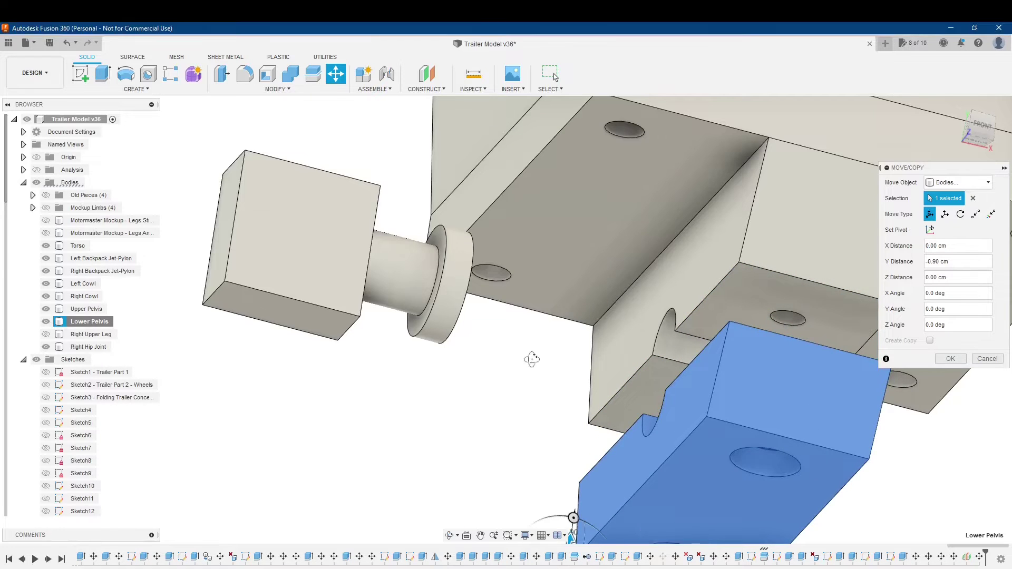
pyautogui.keyDown('shift'); pyautogui.moveTo(531, 354); pyautogui.dragTo(692, 394, button='middle'); pyautogui.keyUp('shift')
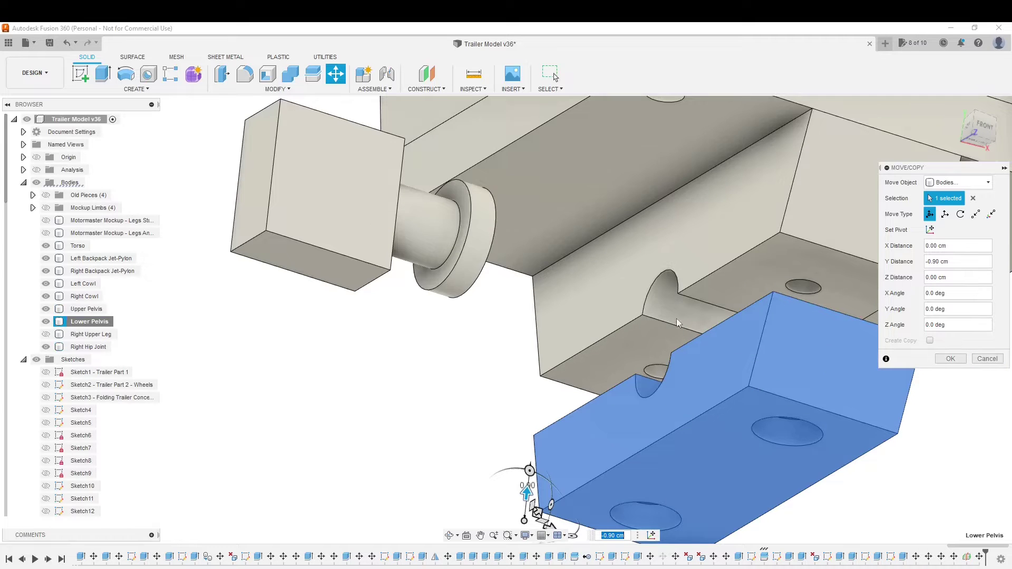
pyautogui.click(954, 362)
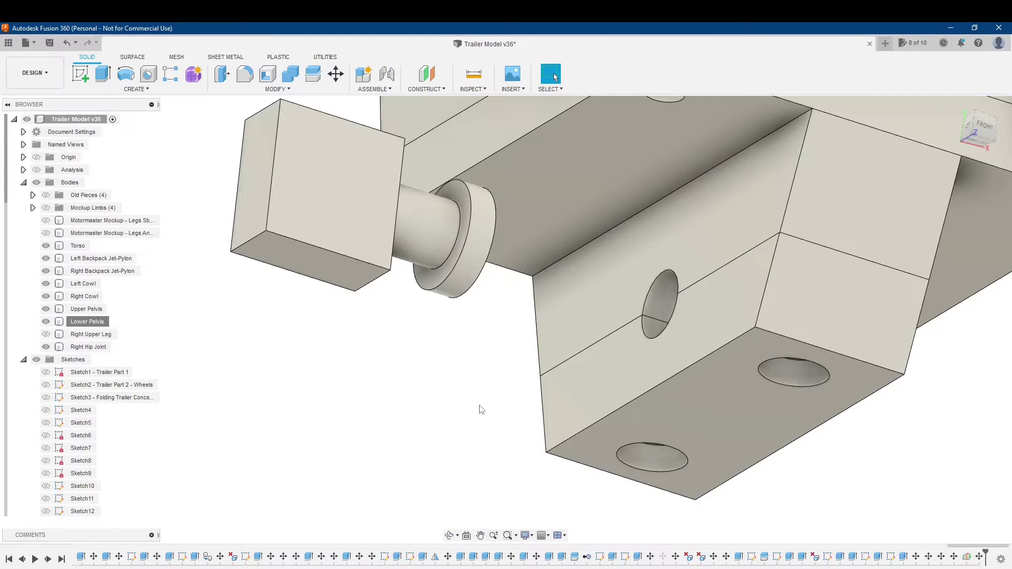
# - Orbit around the pelvis and check the hip joint's ball sitting inside the socket
pyautogui.keyDown('shift'); pyautogui.moveTo(481, 407); pyautogui.dragTo(474, 414, button='middle'); pyautogui.keyUp('shift')
pyautogui.keyDown('shift'); pyautogui.moveTo(501, 366); pyautogui.dragTo(546, 338, button='middle'); pyautogui.keyUp('shift')
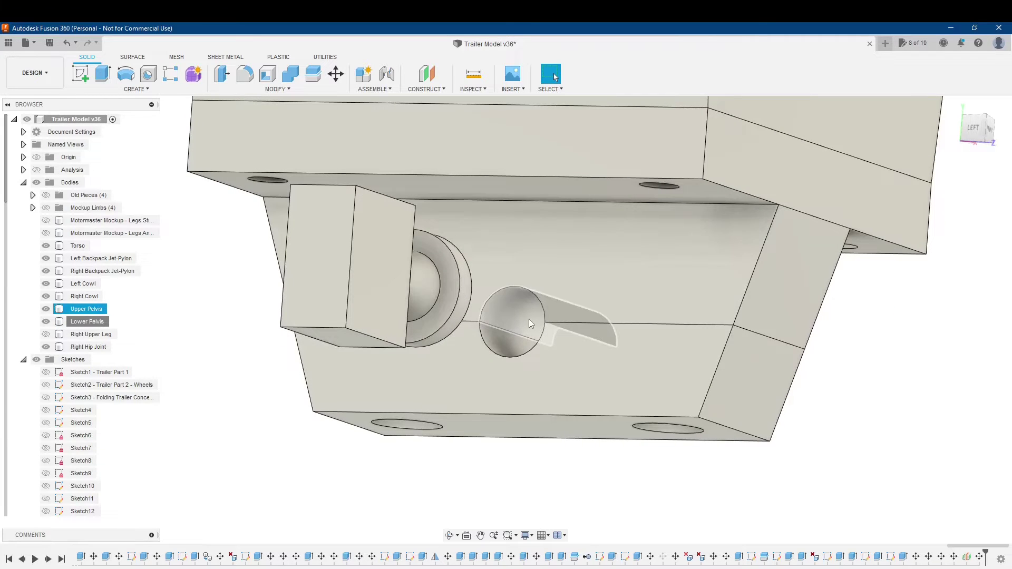
pyautogui.click(524, 342)
pyautogui.keyDown('shift'); pyautogui.moveTo(524, 341); pyautogui.dragTo(554, 360, button='middle'); pyautogui.keyUp('shift')
pyautogui.click(261, 309)
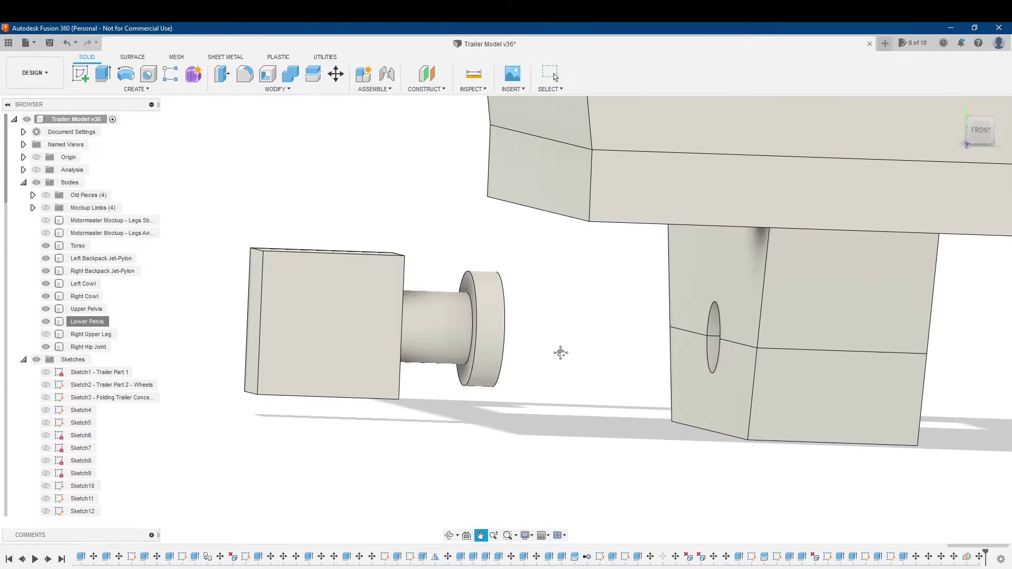
# - Move the Right Hip Joint 4.00 cm along X into the pelvis hip hole
pyautogui.click(94, 347)
pyautogui.rightClick(96, 348)
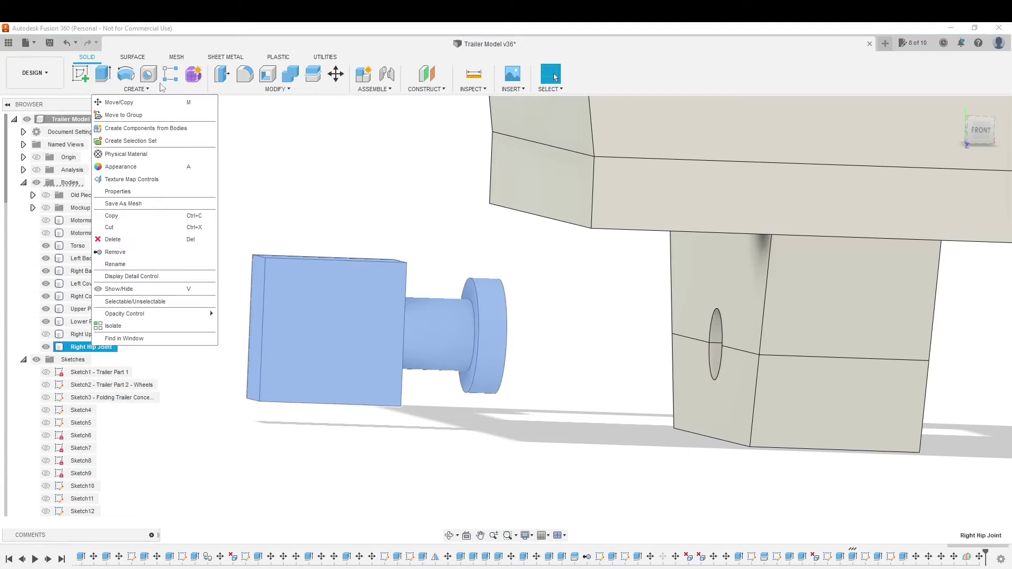
pyautogui.click(119, 102)
pyautogui.moveTo(268, 396); pyautogui.dragTo(555, 399)
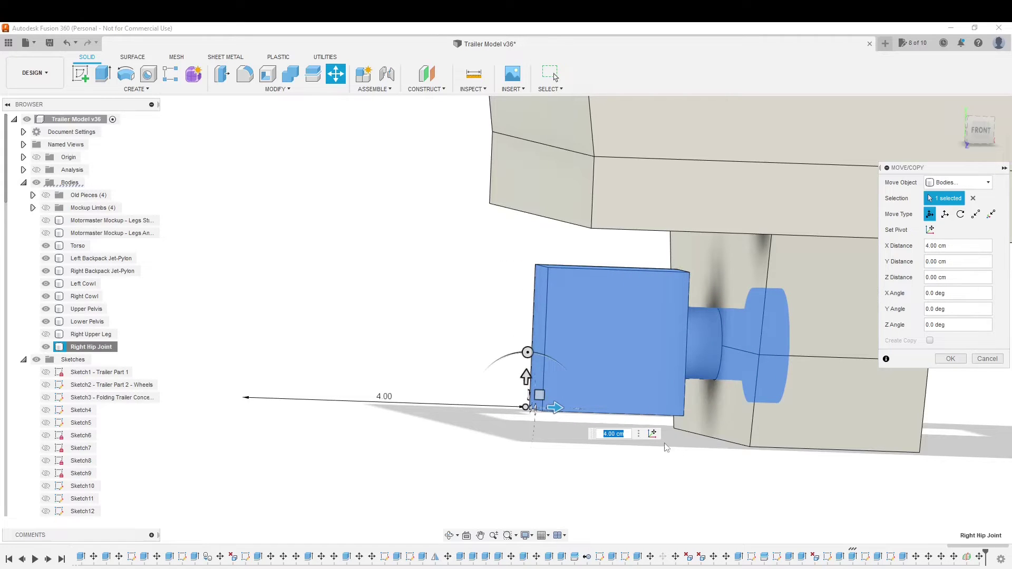
pyautogui.keyDown('shift'); pyautogui.moveTo(667, 448); pyautogui.dragTo(626, 474, button='middle'); pyautogui.keyUp('shift')
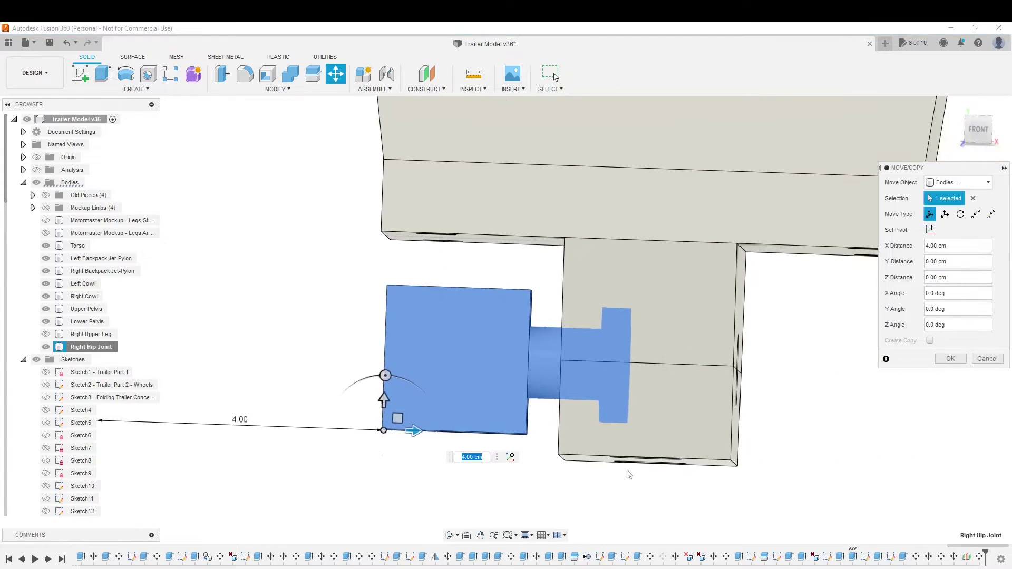
pyautogui.click(951, 364)
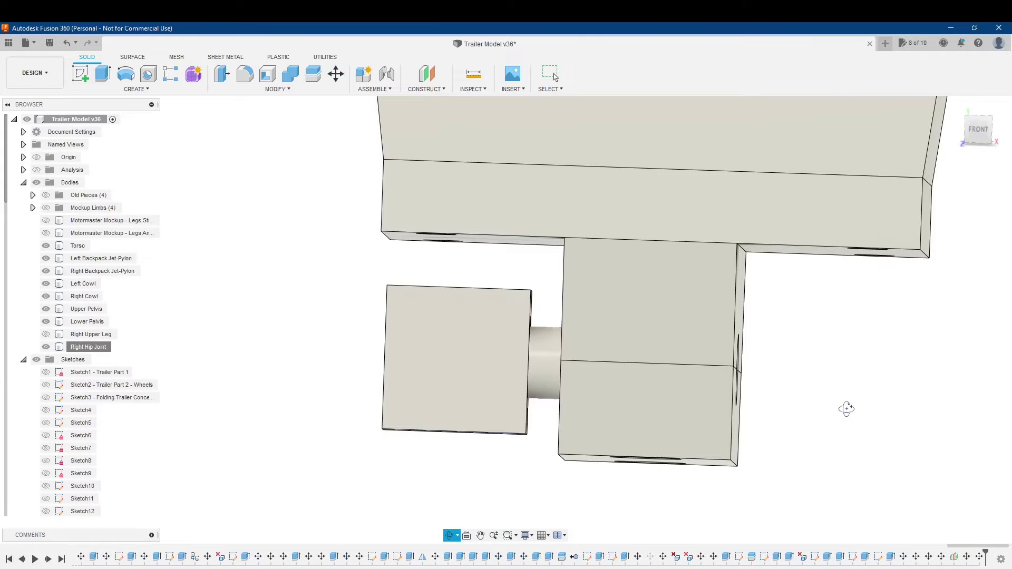
# - Recentre the view on the pelvis and clear the selection
pyautogui.moveTo(847, 409); pyautogui.dragTo(596, 399, button='middle')
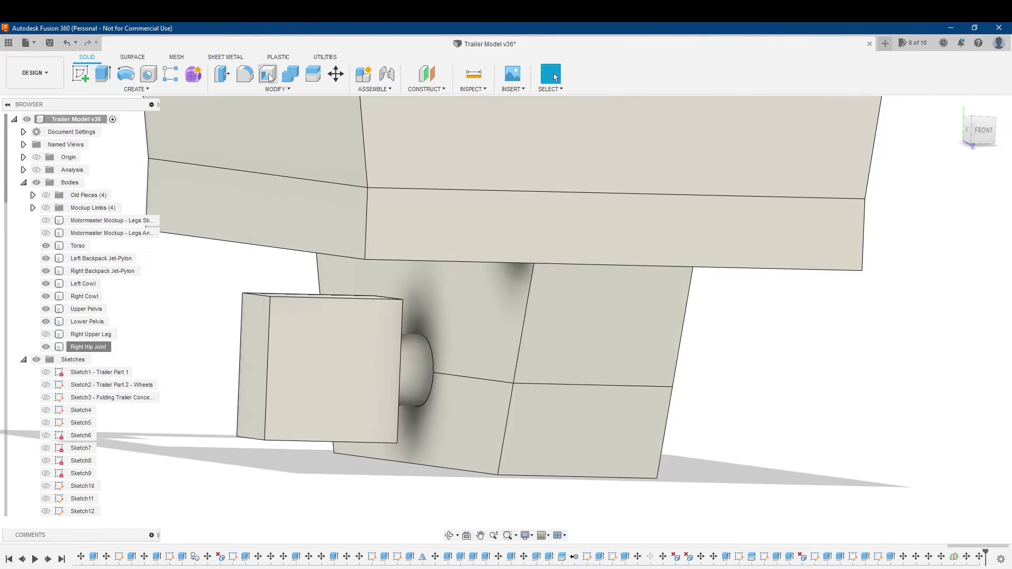
pyautogui.click(436, 330)
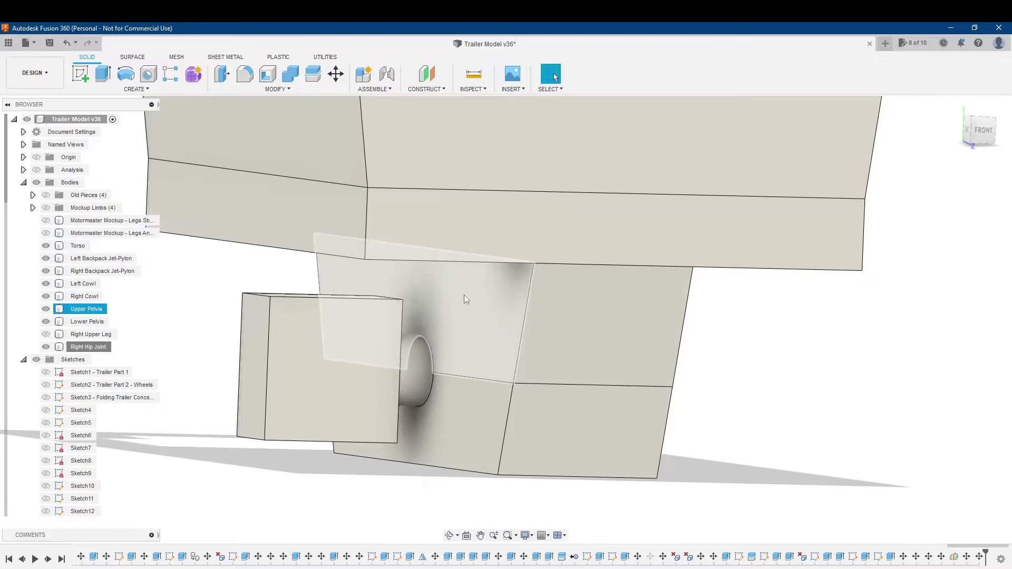
pyautogui.press('Escape')
# - Start a Combine with the Upper Pelvis as the target body
pyautogui.click(280, 91)
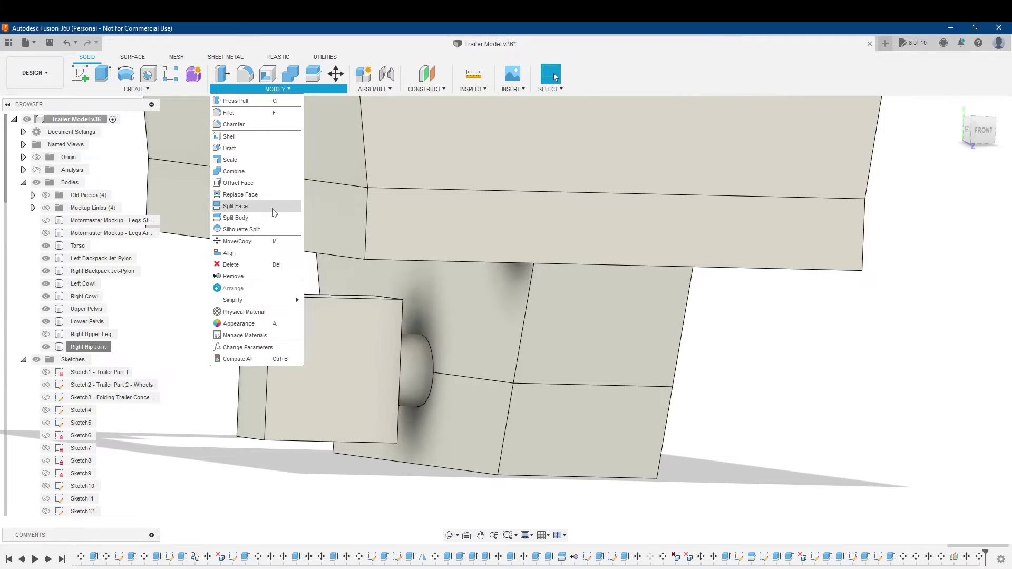
pyautogui.click(289, 78)
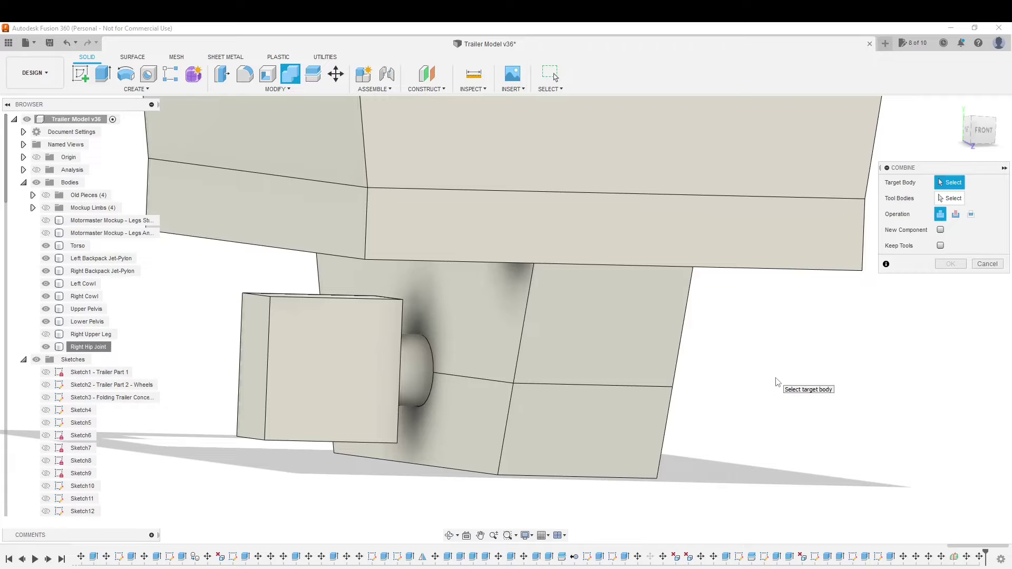
pyautogui.click(607, 347)
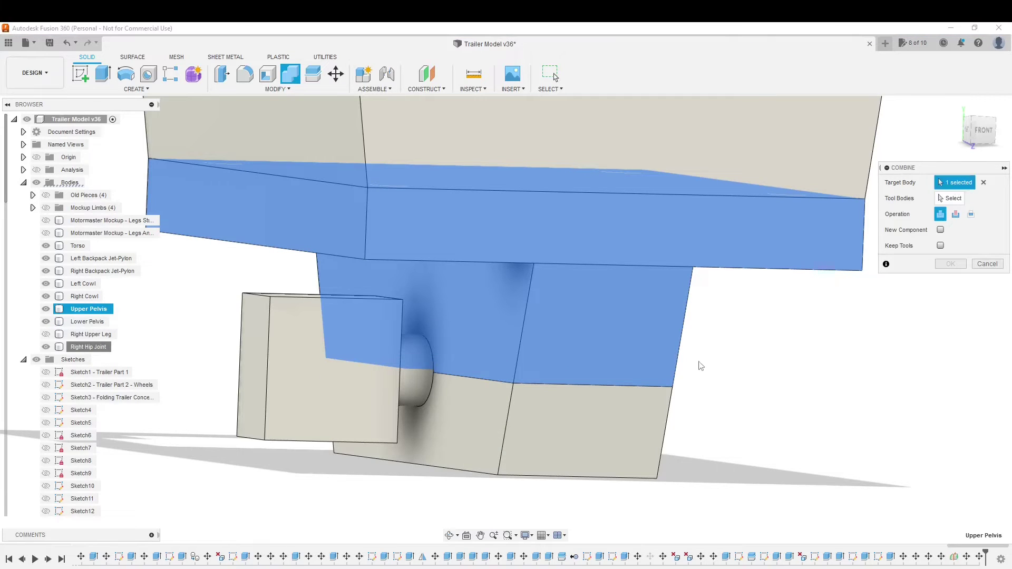
pyautogui.click(587, 440)
pyautogui.click(955, 183)
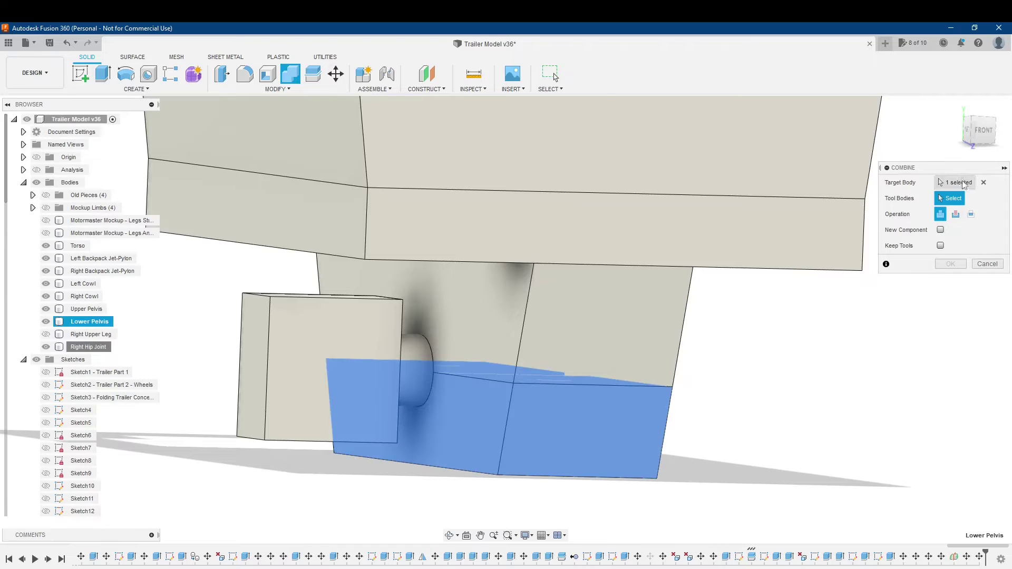
pyautogui.click(580, 333)
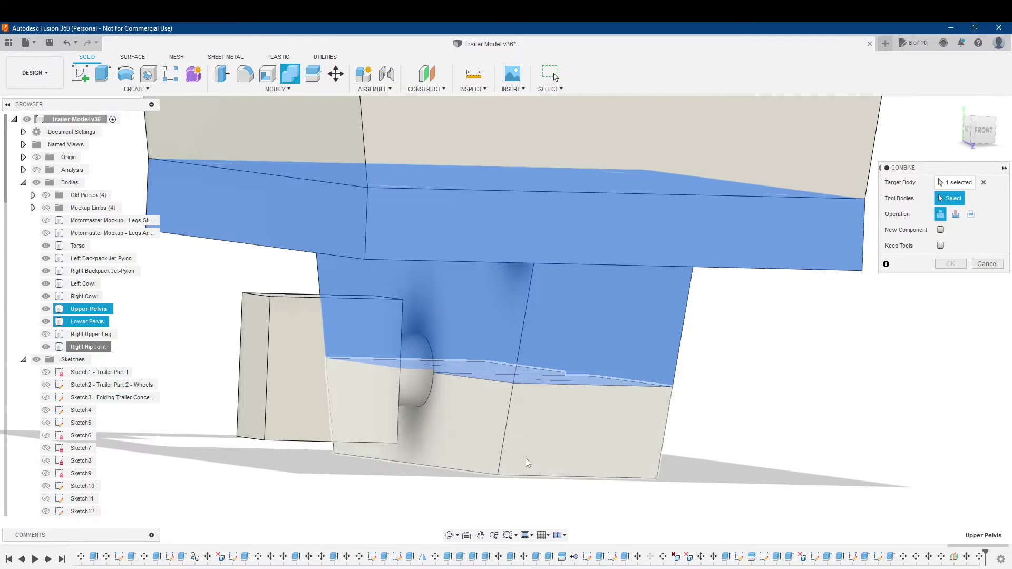
# - Use the Right Hip Joint as tool body with the Cut operation and confirm
pyautogui.click(361, 409)
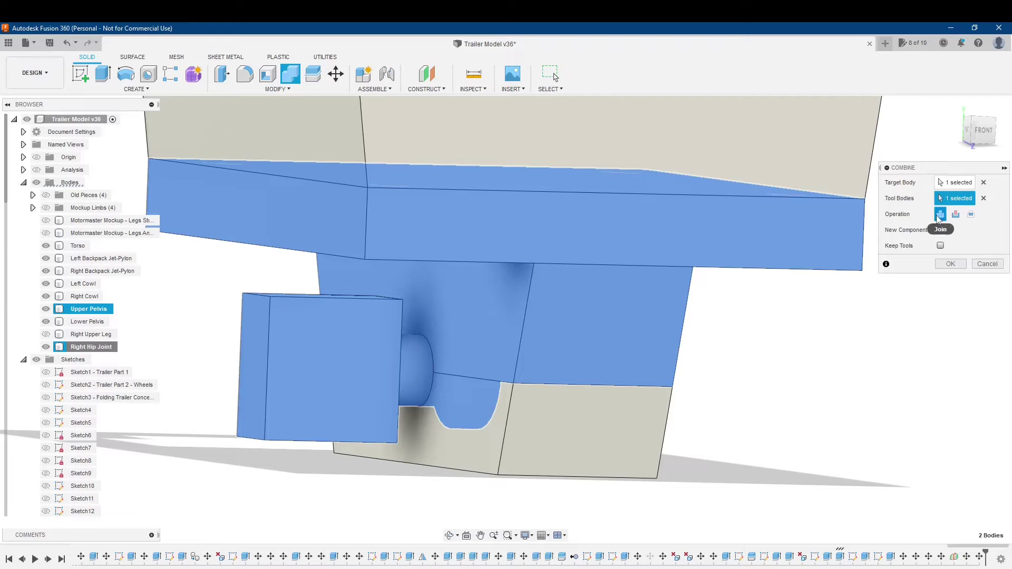
pyautogui.click(956, 214)
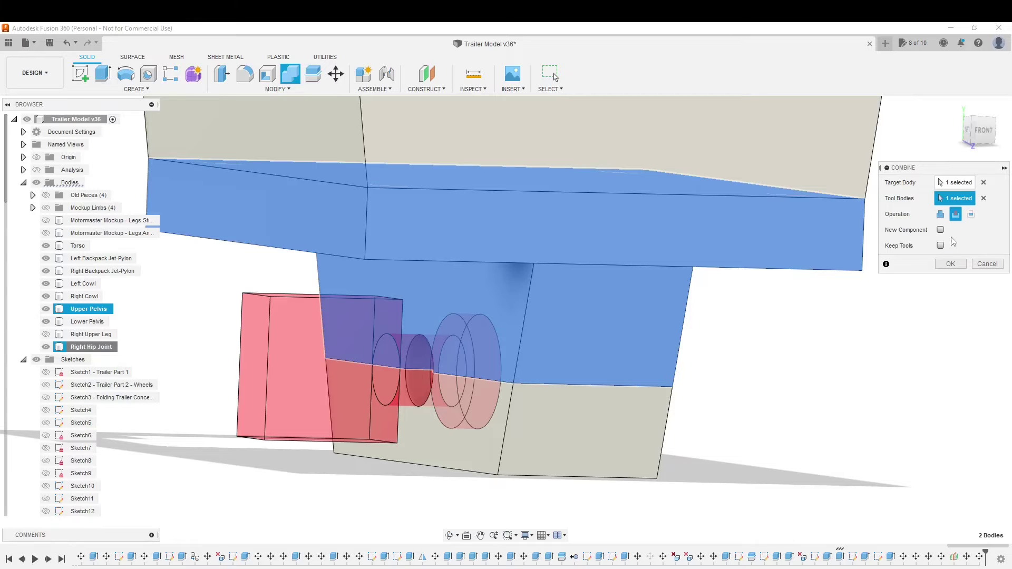
pyautogui.click(669, 402)
pyautogui.click(669, 403)
pyautogui.click(950, 264)
# - Inspect the cut socket, then undo the cut to bring back the hip joint
pyautogui.keyDown('shift'); pyautogui.moveTo(761, 409); pyautogui.dragTo(492, 341, button='middle'); pyautogui.keyUp('shift')
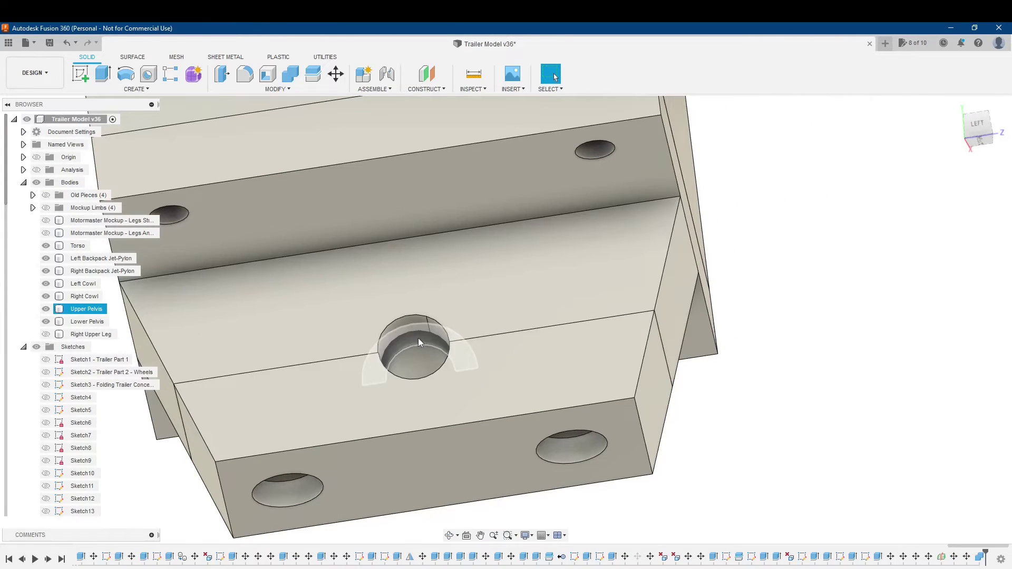
pyautogui.keyDown('shift'); pyautogui.moveTo(657, 384); pyautogui.dragTo(763, 307, button='middle'); pyautogui.keyUp('shift')
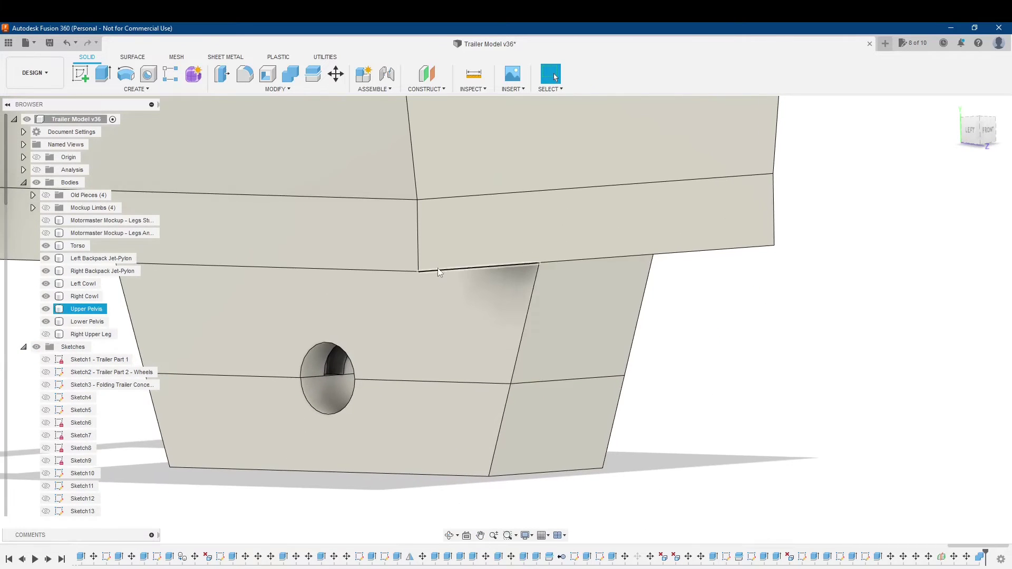
pyautogui.click(63, 44)
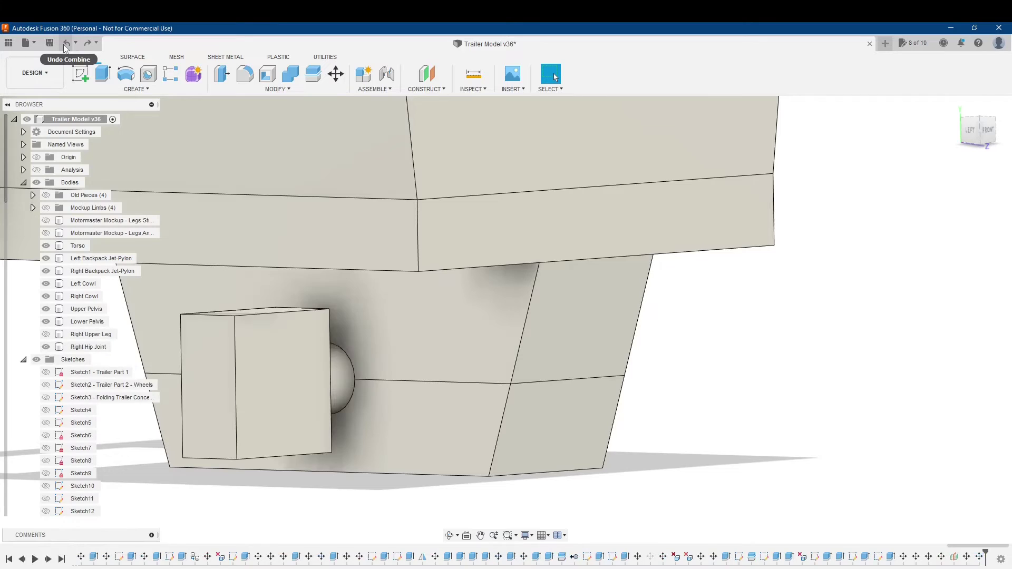
# - Redo the Combine Cut of Upper Pelvis by Right Hip Joint with Keep Tools checked
pyautogui.click(291, 74)
pyautogui.keyDown('shift'); pyautogui.moveTo(790, 406); pyautogui.dragTo(775, 403, button='middle'); pyautogui.keyUp('shift')
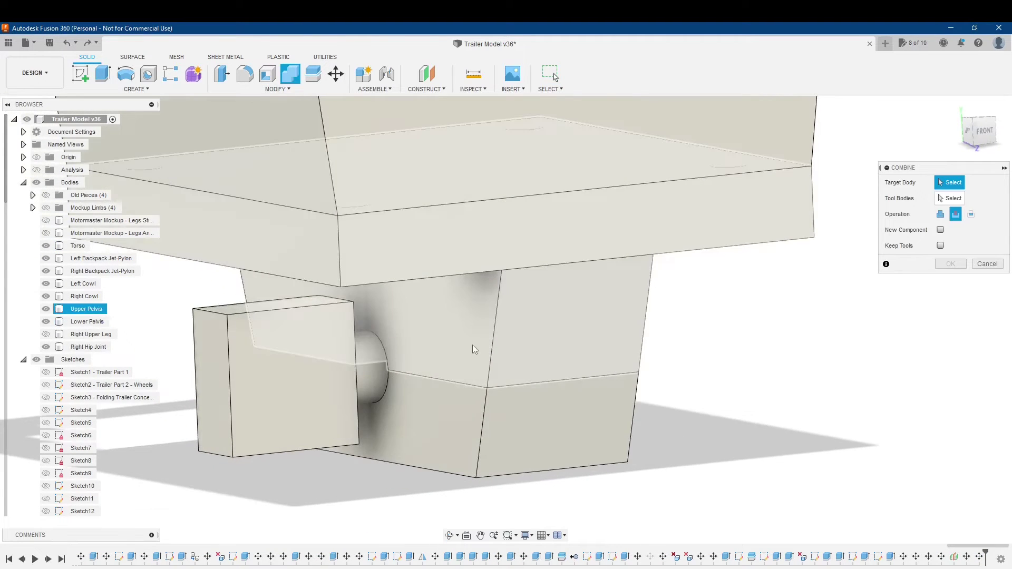
pyautogui.click(487, 338)
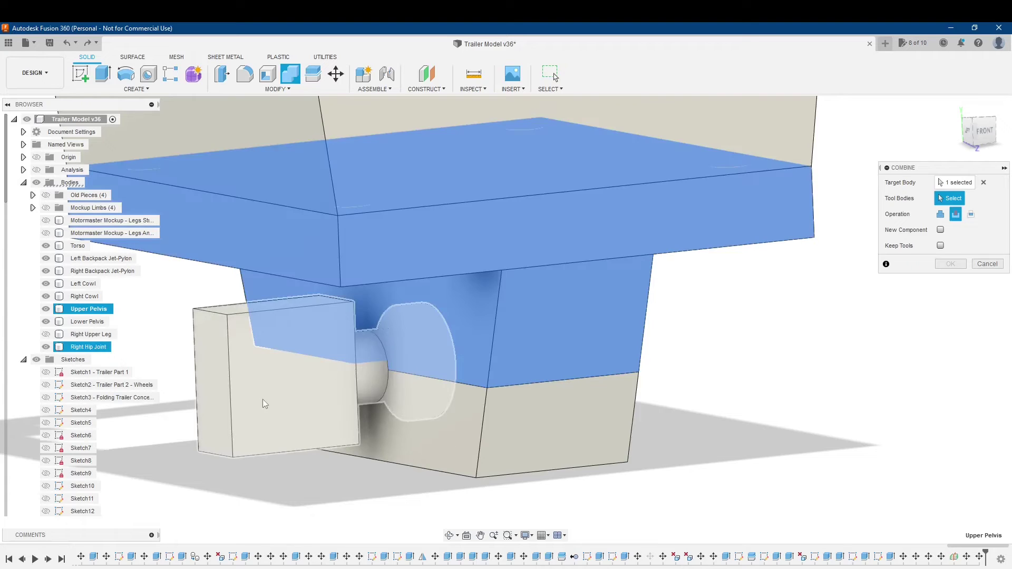
pyautogui.click(263, 400)
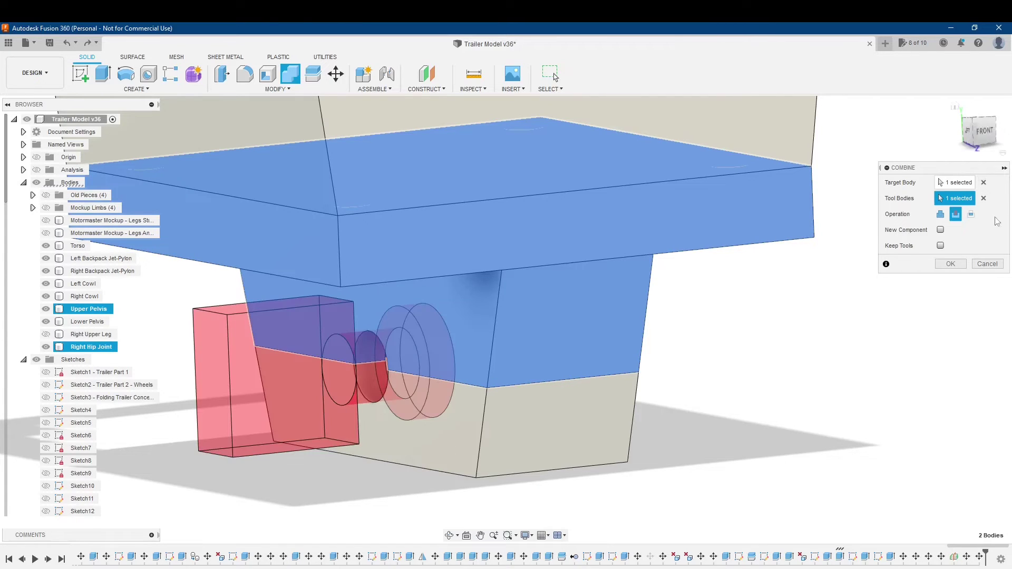
pyautogui.click(940, 246)
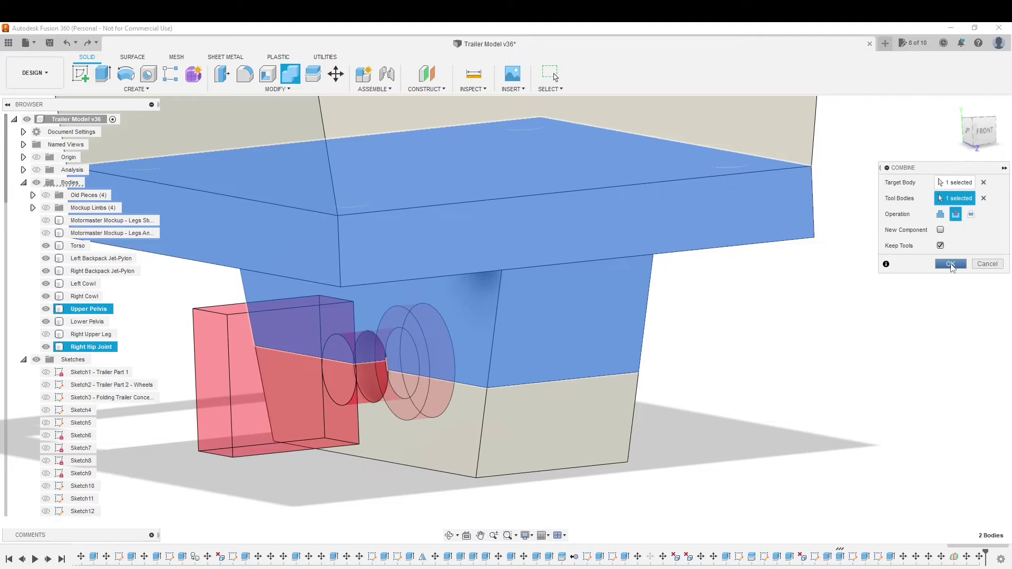
pyautogui.click(951, 264)
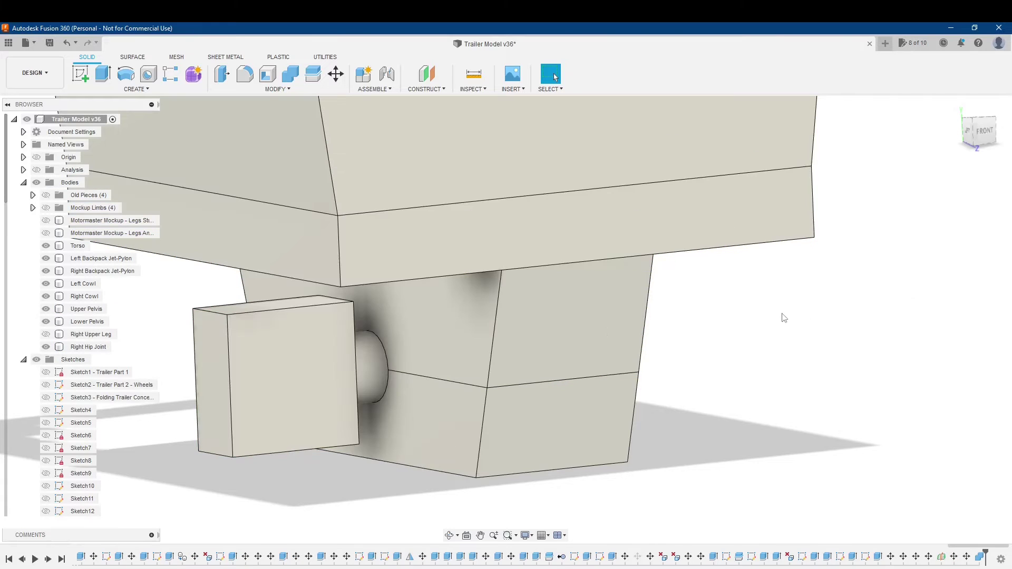
pyautogui.moveTo(784, 317)
pyautogui.keyDown('shift'); pyautogui.mouseDown(button='middle')
pyautogui.moveTo(771, 323)
pyautogui.moveTo(780, 306)
pyautogui.mouseUp(button='middle'); pyautogui.keyUp('shift')
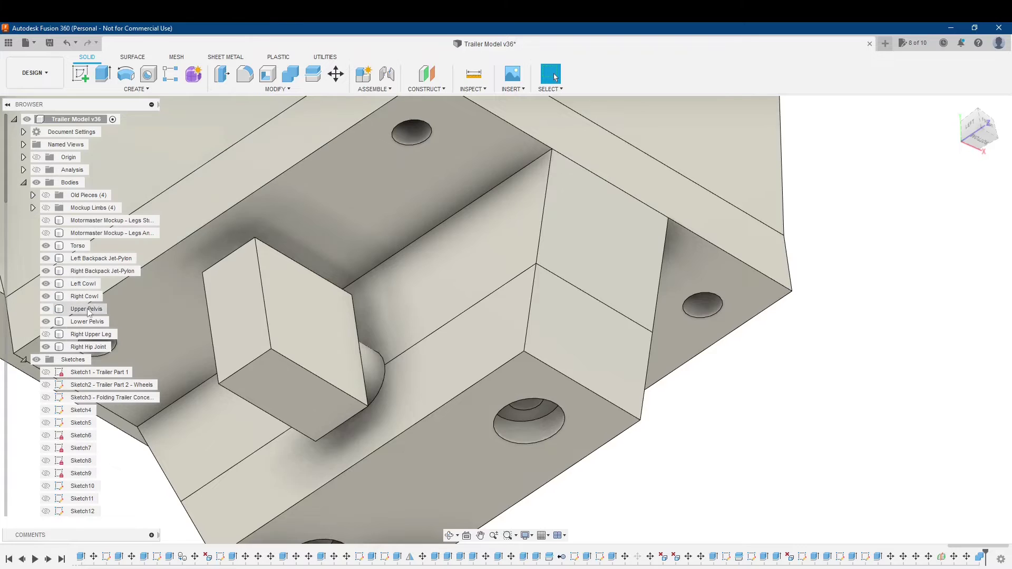
pyautogui.rightClick(99, 321)
pyautogui.click(102, 327)
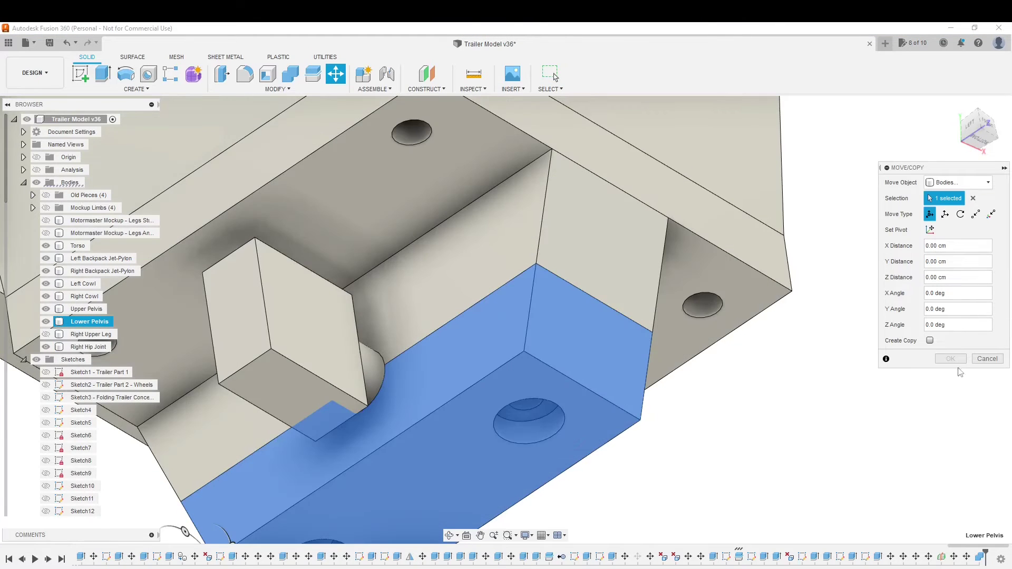
pyautogui.click(986, 359)
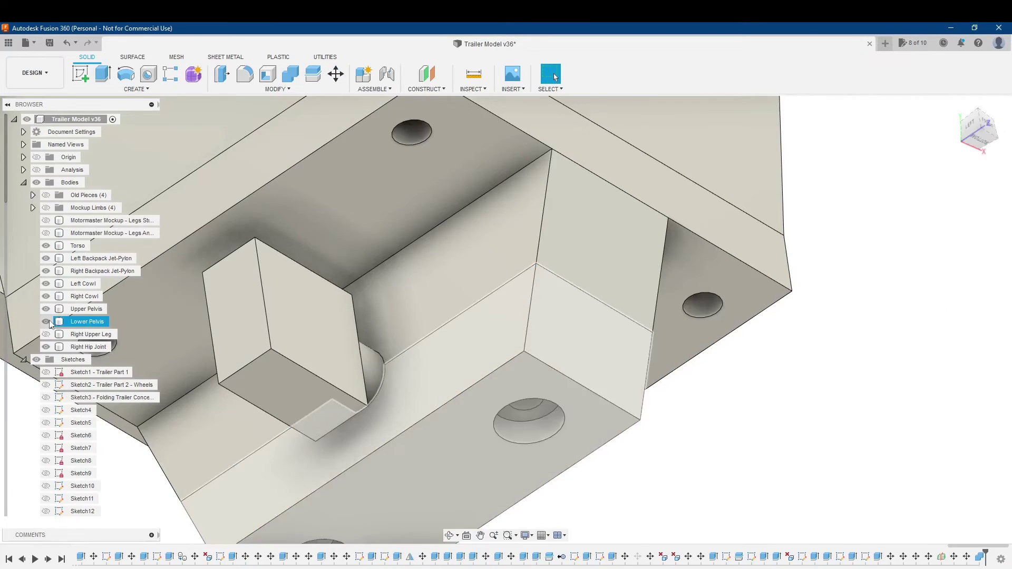
pyautogui.click(45, 322)
pyautogui.click(84, 309)
pyautogui.keyDown('shift'); pyautogui.moveTo(454, 473); pyautogui.dragTo(358, 343, button='middle'); pyautogui.keyUp('shift')
pyautogui.click(283, 220)
pyautogui.press('Escape')
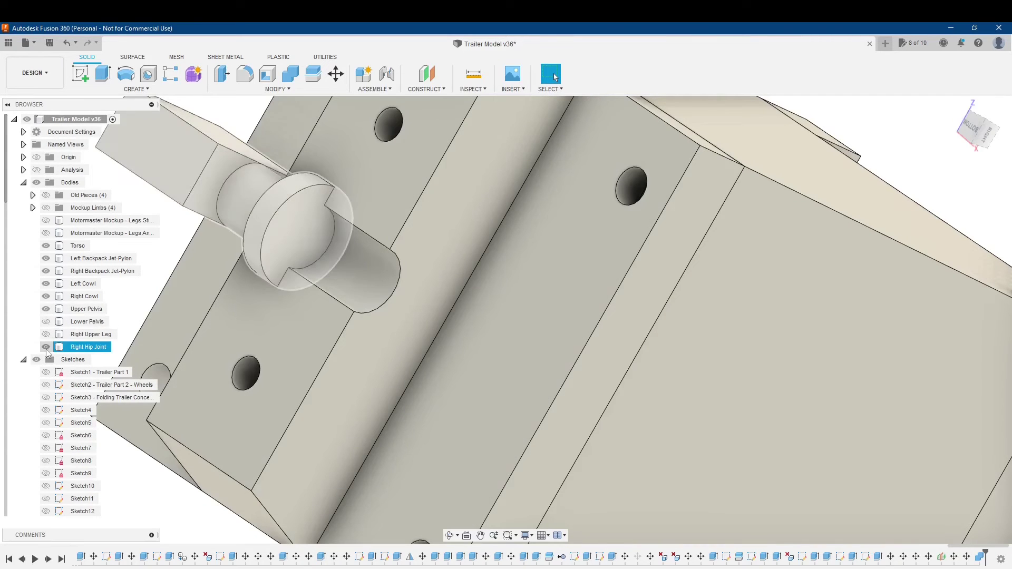
pyautogui.click(45, 347)
pyautogui.click(86, 309)
pyautogui.keyDown('shift'); pyautogui.moveTo(232, 337); pyautogui.dragTo(266, 417, button='middle'); pyautogui.keyUp('shift')
pyautogui.press('Escape')
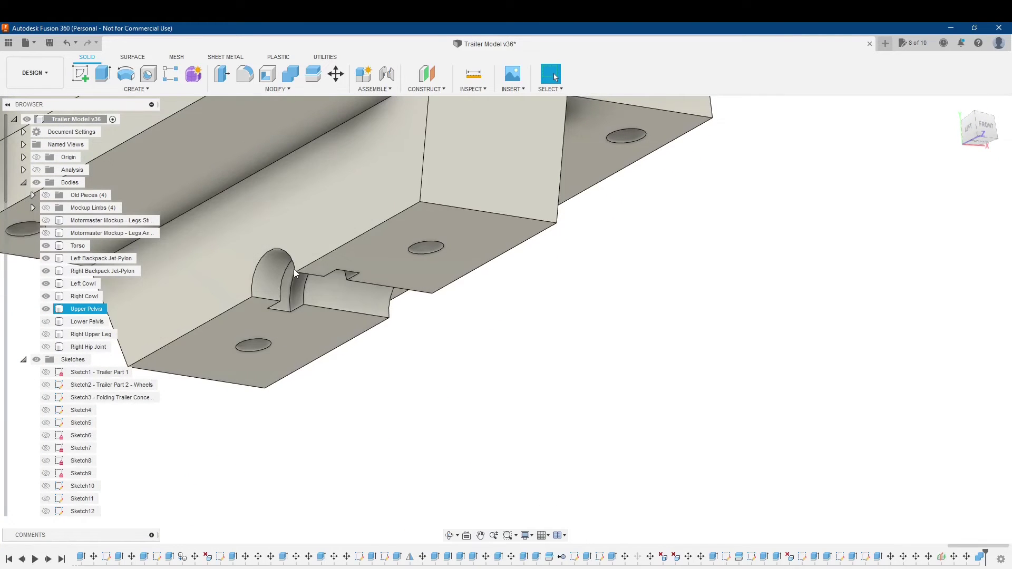
pyautogui.moveTo(415, 254); pyautogui.dragTo(498, 292, button='middle')
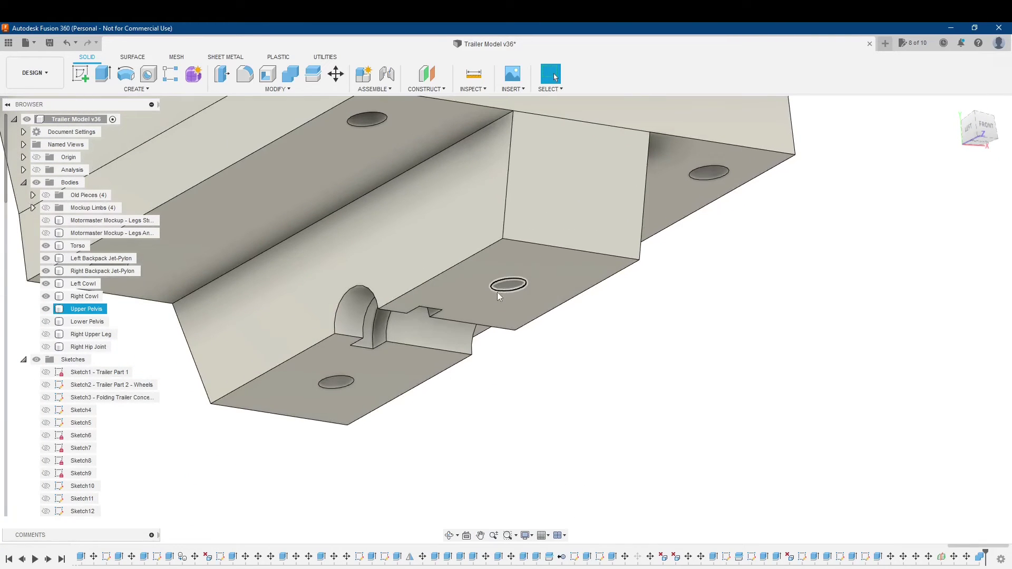
pyautogui.click(46, 322)
pyautogui.click(45, 347)
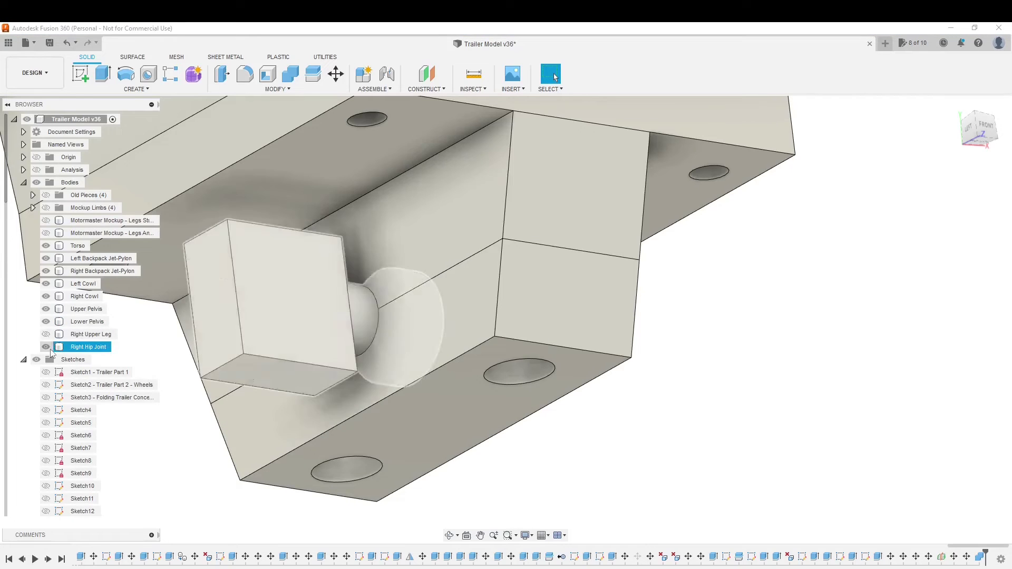
pyautogui.keyDown('shift'); pyautogui.moveTo(368, 295); pyautogui.dragTo(438, 315, button='middle'); pyautogui.keyUp('shift')
pyautogui.click(439, 315)
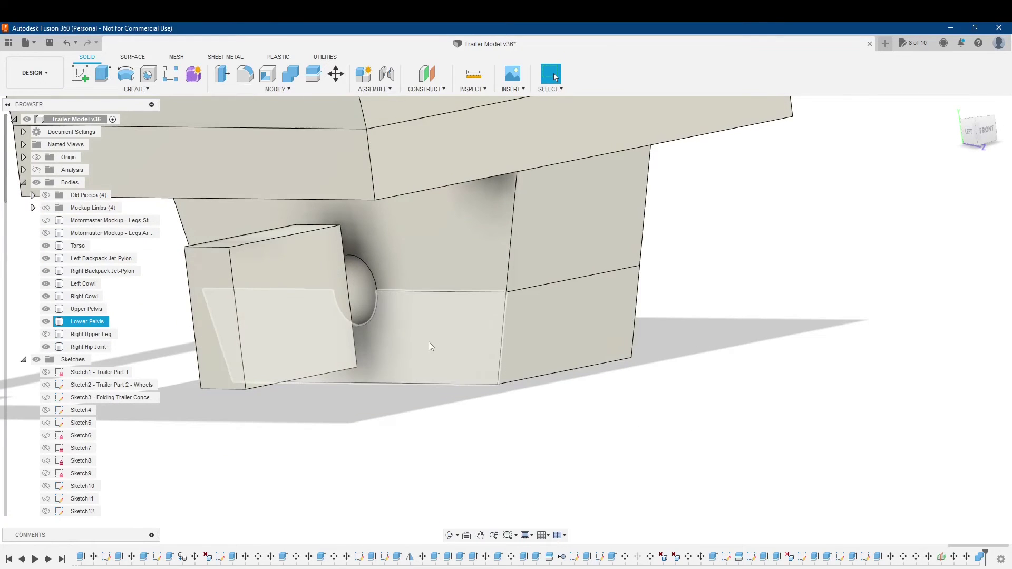
pyautogui.press('Escape')
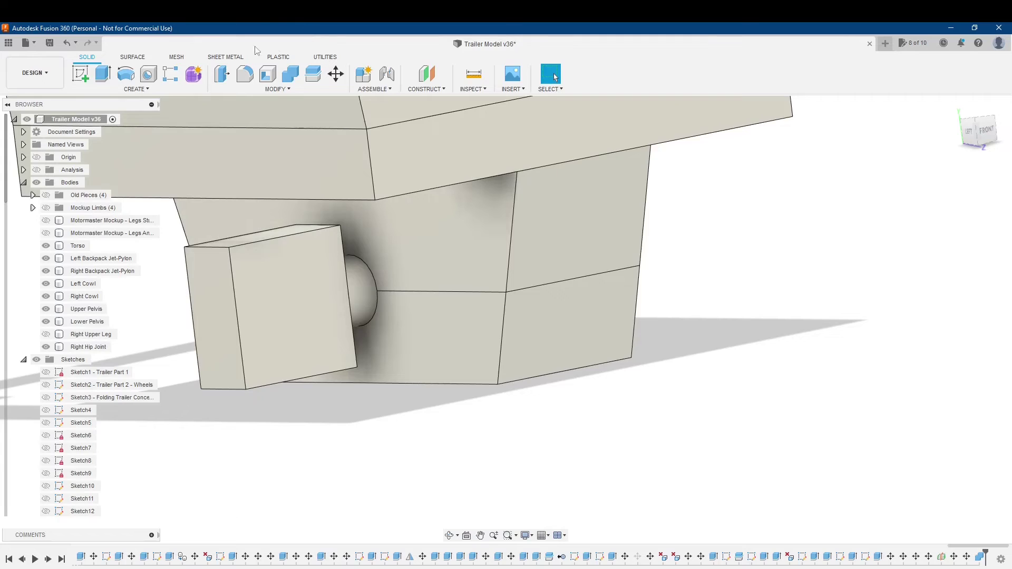
# - Combine Cut the Lower Pelvis with the Right Hip Joint as tool, keeping the tool body
pyautogui.click(292, 77)
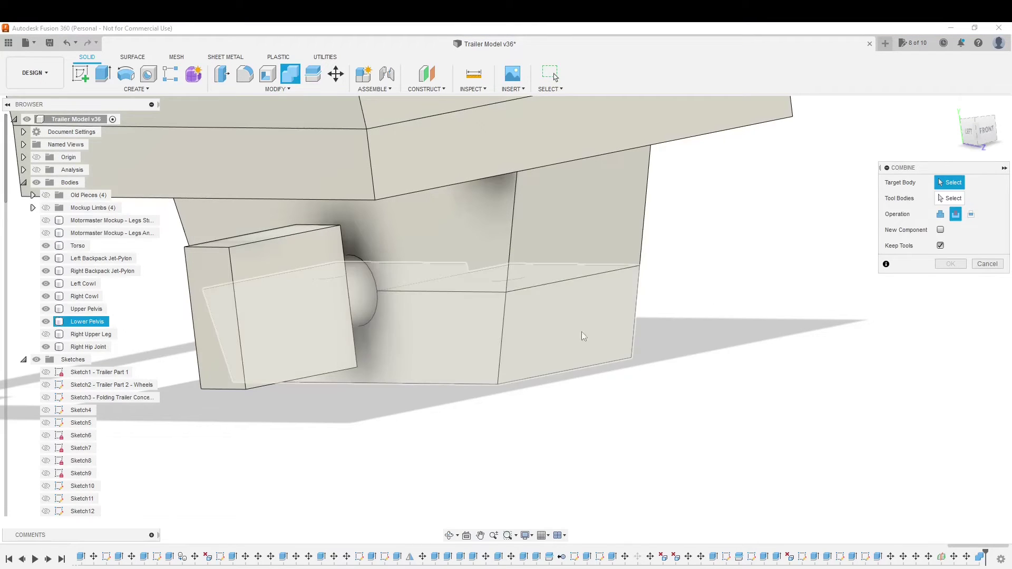
pyautogui.click(555, 330)
pyautogui.click(956, 215)
pyautogui.click(290, 322)
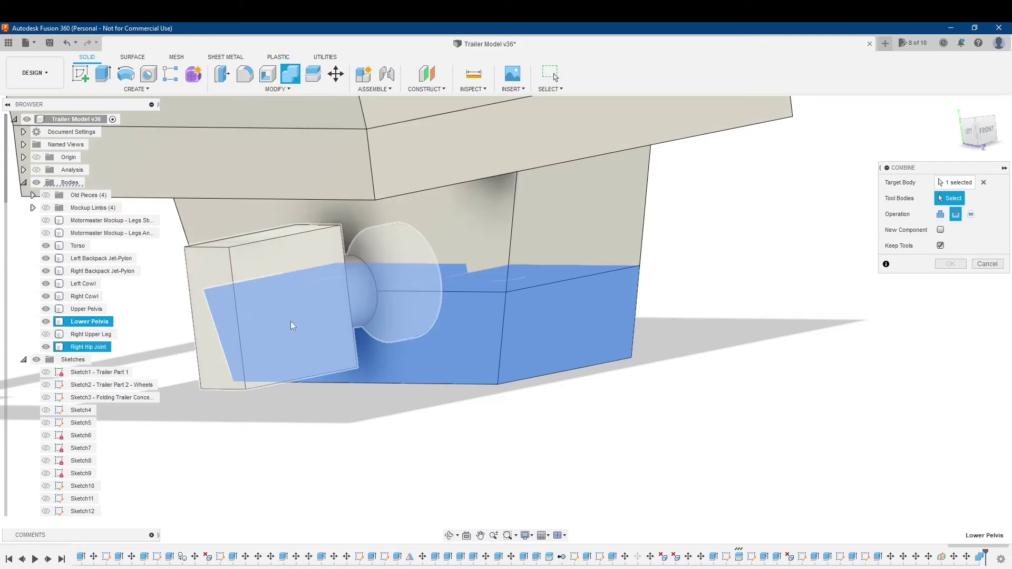
pyautogui.click(295, 283)
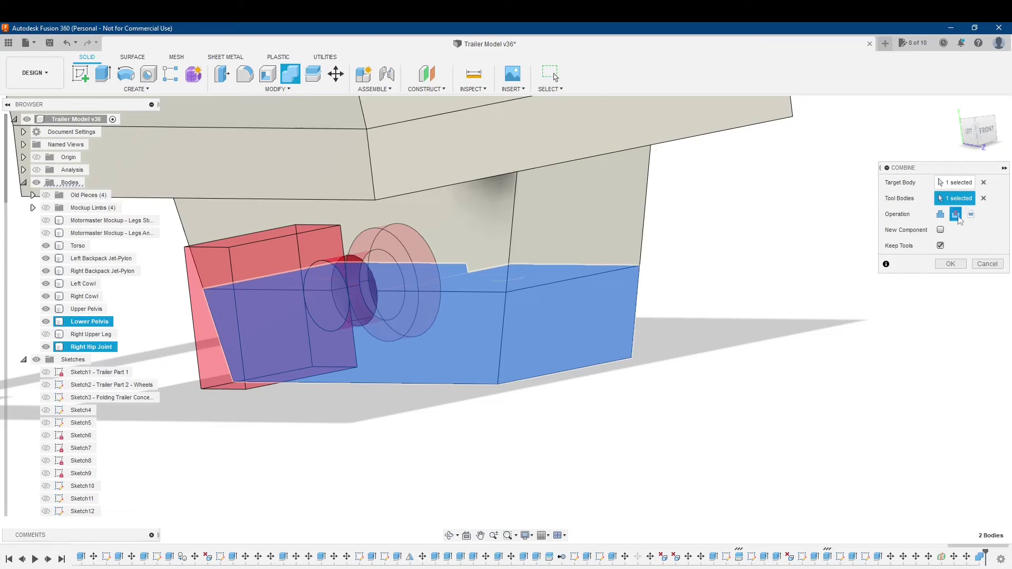
pyautogui.click(948, 264)
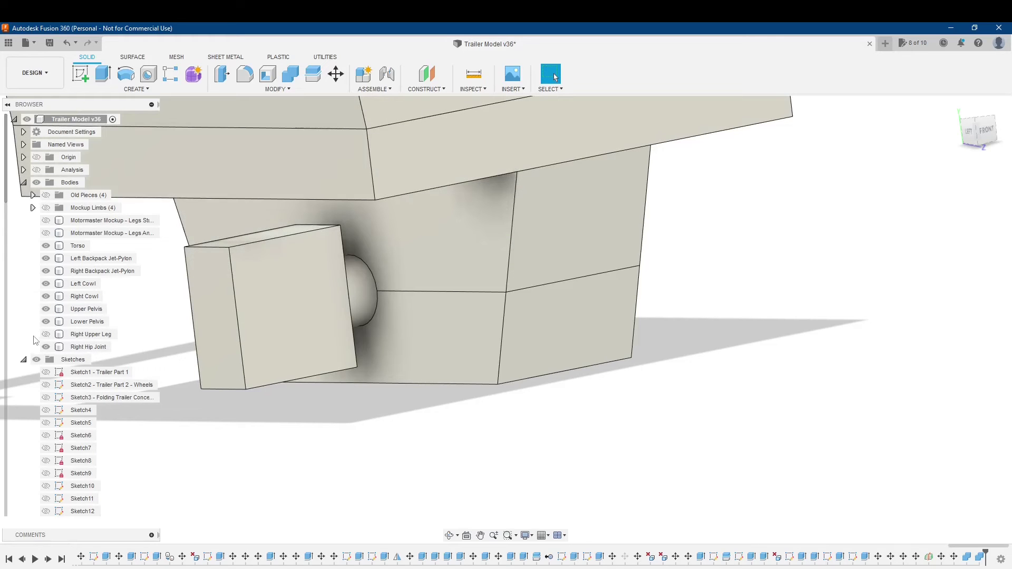
pyautogui.click(46, 309)
pyautogui.keyDown('shift'); pyautogui.moveTo(387, 495); pyautogui.dragTo(384, 505, button='middle'); pyautogui.keyUp('shift')
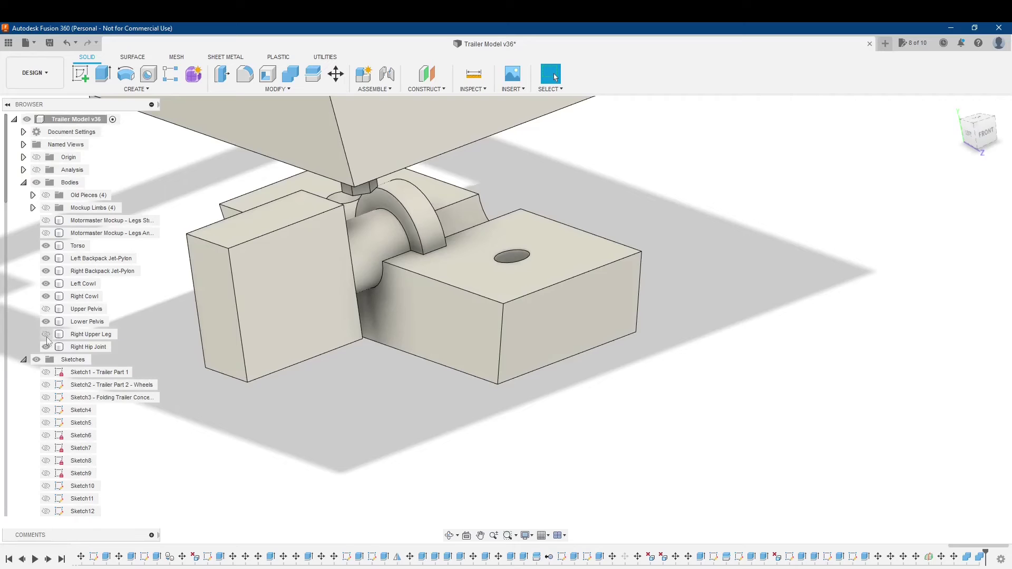
pyautogui.click(45, 347)
pyautogui.keyDown('shift'); pyautogui.moveTo(337, 351); pyautogui.dragTo(369, 354, button='middle'); pyautogui.keyUp('shift')
pyautogui.click(49, 336)
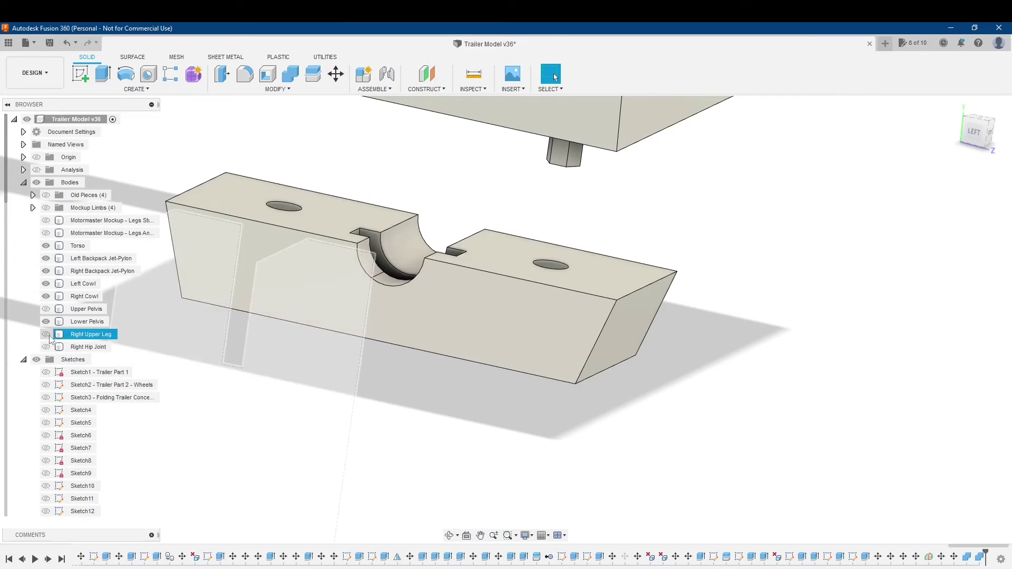
pyautogui.click(49, 325)
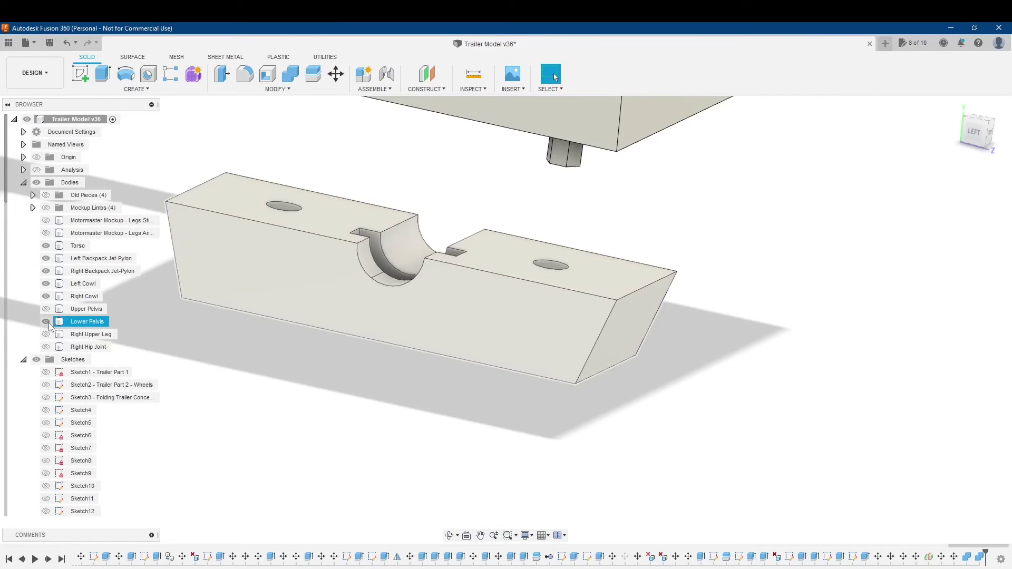
pyautogui.press('Escape')
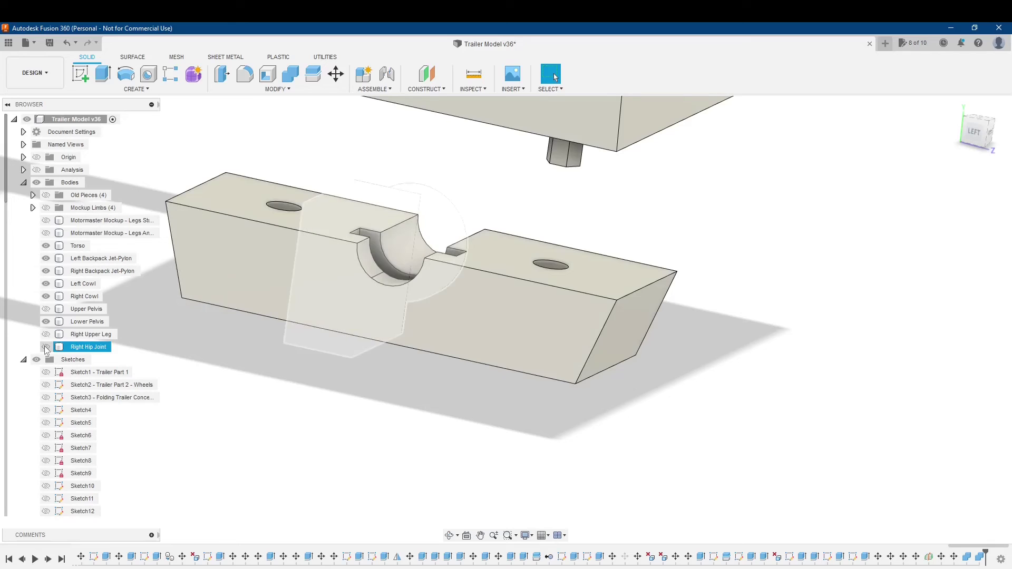
pyautogui.click(46, 347)
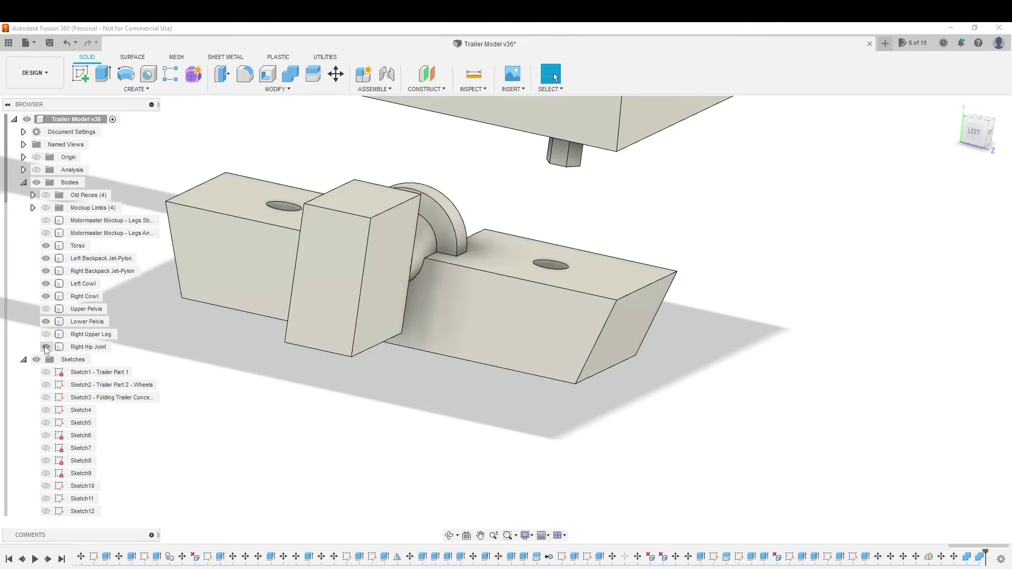
pyautogui.click(44, 311)
pyautogui.click(44, 311)
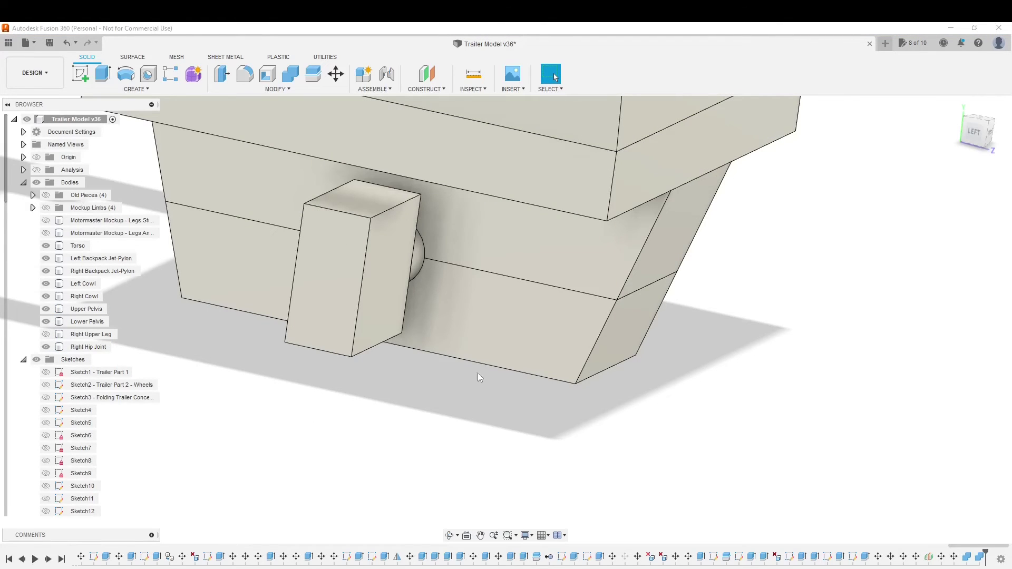
pyautogui.scroll(-2, 496, 372)
pyautogui.keyDown('shift'); pyautogui.moveTo(227, 337); pyautogui.dragTo(289, 375, button='middle'); pyautogui.keyUp('shift')
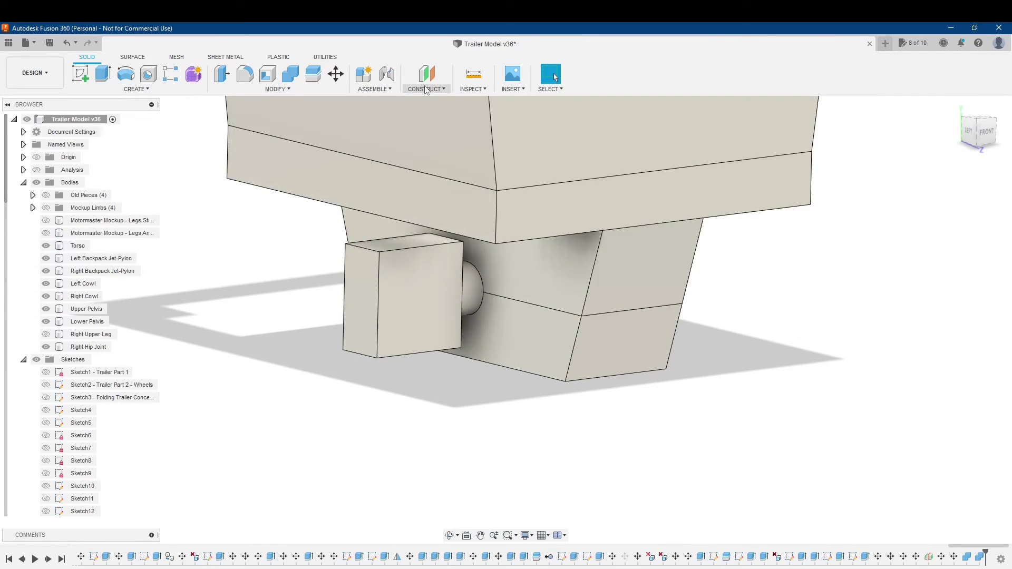
pyautogui.click(36, 170)
# - Orbit to a straight front view of the section and hide the Right Upper Leg
pyautogui.moveTo(355, 398)
pyautogui.keyDown('shift'); pyautogui.mouseDown(button='middle')
pyautogui.moveTo(364, 382)
pyautogui.moveTo(354, 386)
pyautogui.mouseUp(button='middle'); pyautogui.keyUp('shift')
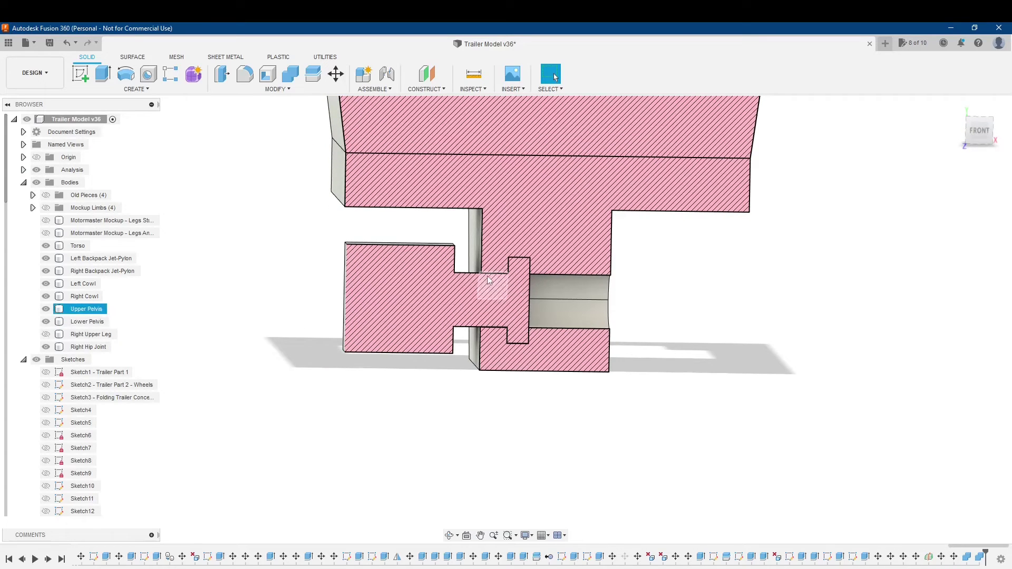
pyautogui.keyDown('shift'); pyautogui.moveTo(242, 385); pyautogui.dragTo(238, 377, button='middle'); pyautogui.keyUp('shift')
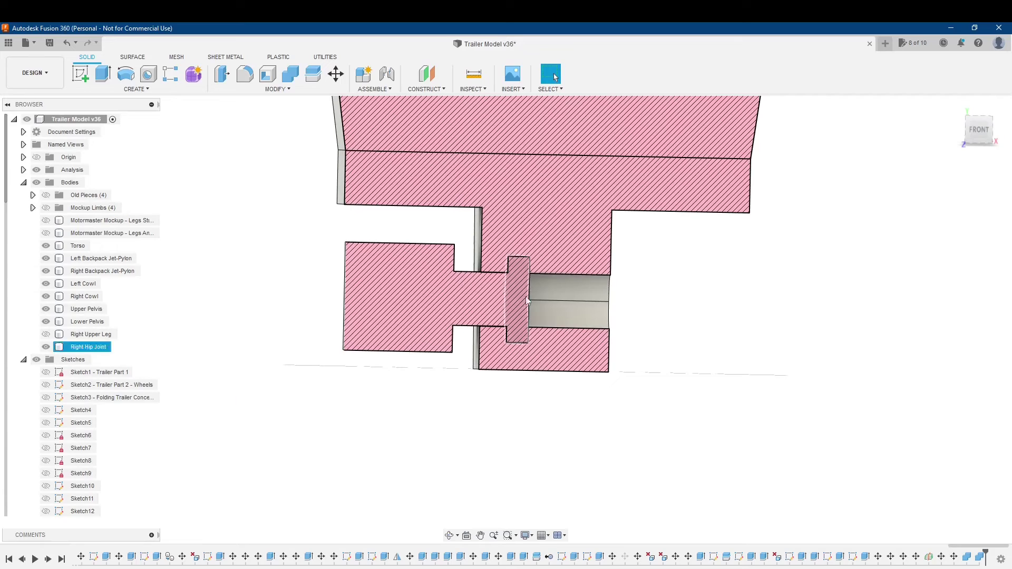
pyautogui.click(428, 312)
pyautogui.click(249, 310)
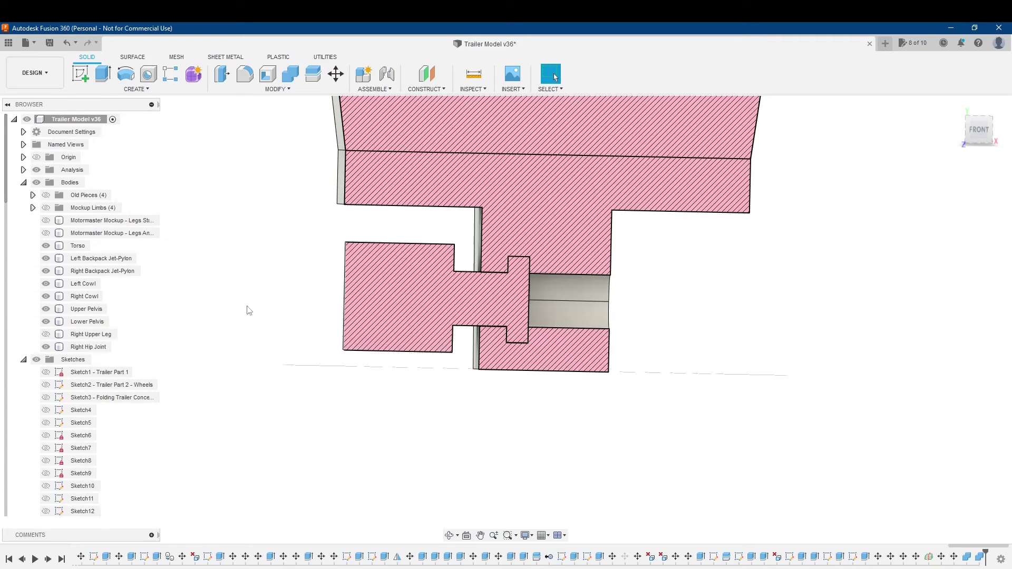
pyautogui.click(46, 334)
# - Orbit around the section checking both pelvis halves, leaving the Right Upper Leg hidden
pyautogui.keyDown('shift'); pyautogui.moveTo(388, 402); pyautogui.dragTo(381, 401, button='middle'); pyautogui.keyUp('shift')
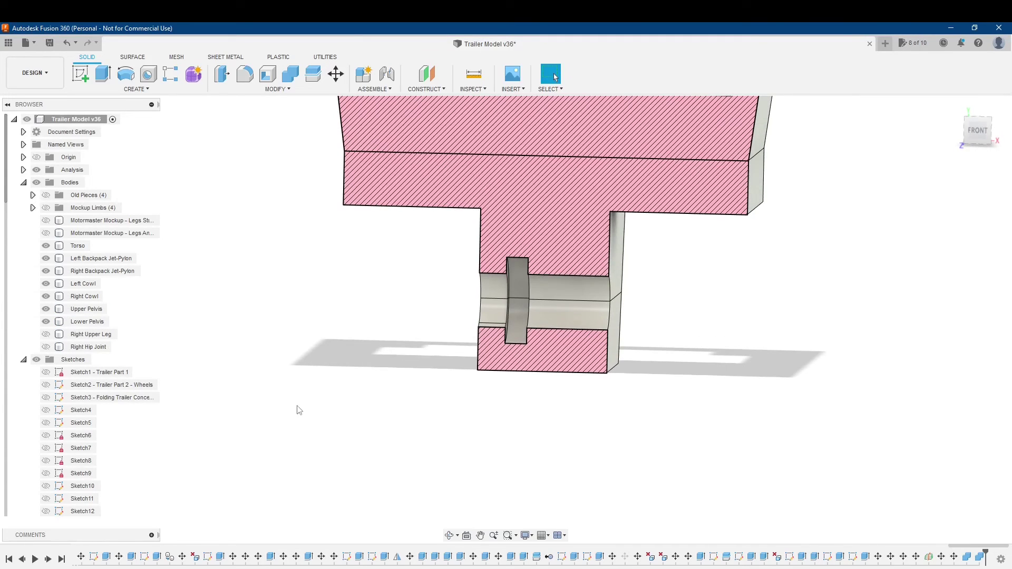
pyautogui.keyDown('shift'); pyautogui.moveTo(296, 409); pyautogui.dragTo(371, 368, button='middle'); pyautogui.keyUp('shift')
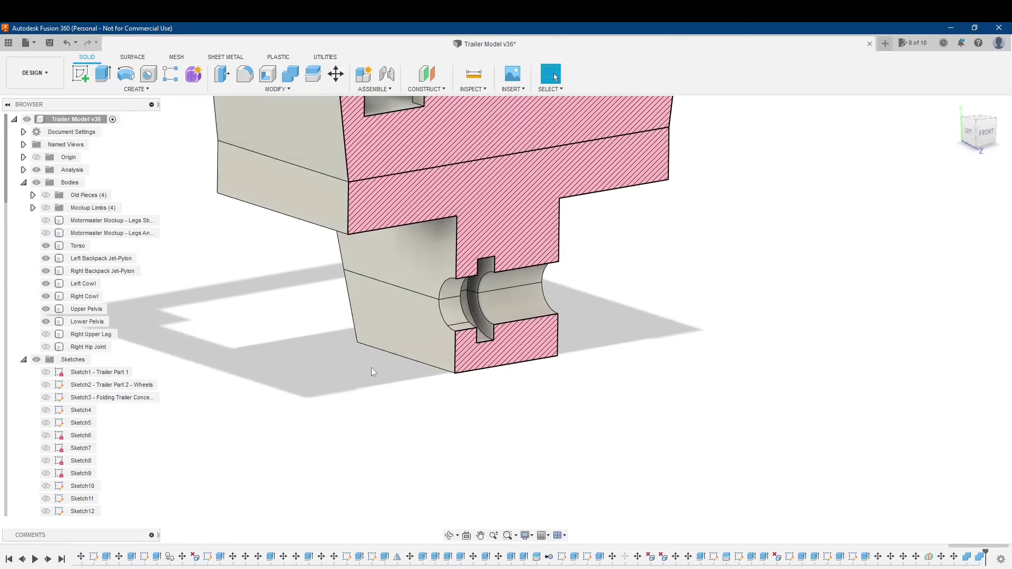
pyautogui.click(467, 292)
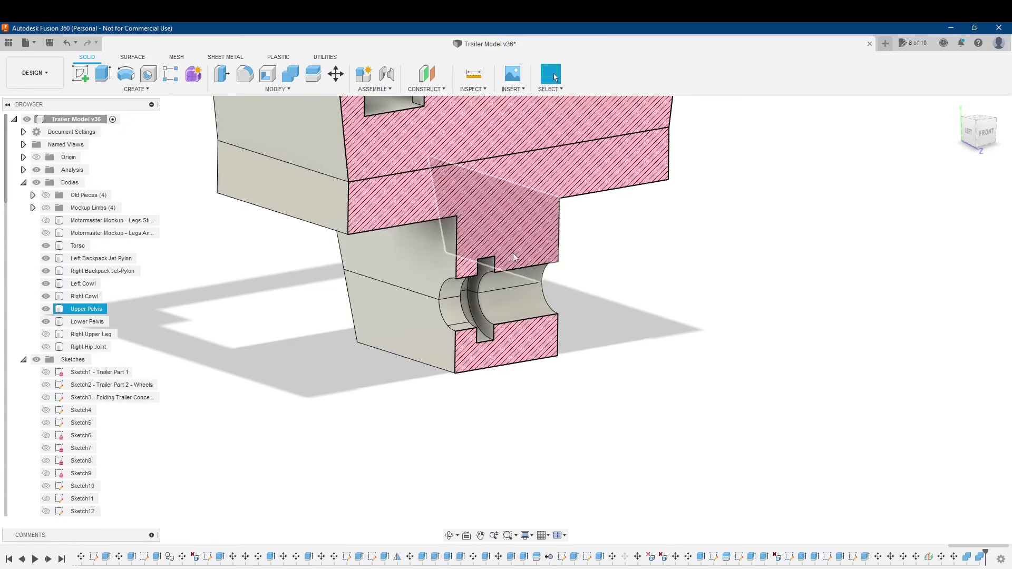
pyautogui.click(383, 342)
pyautogui.keyDown('shift'); pyautogui.moveTo(396, 385); pyautogui.dragTo(412, 427, button='middle'); pyautogui.keyUp('shift')
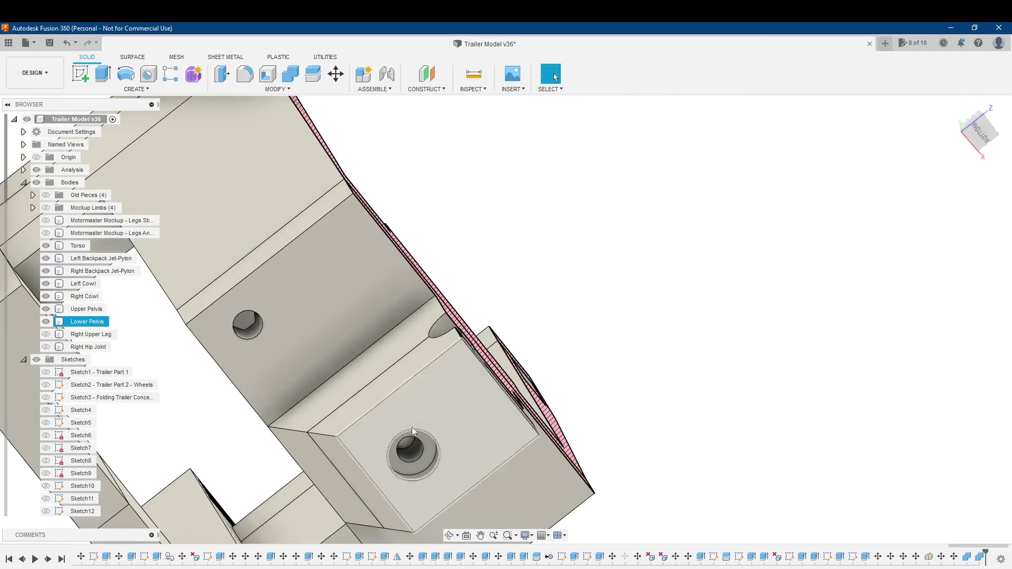
pyautogui.keyDown('shift'); pyautogui.moveTo(536, 427); pyautogui.dragTo(748, 357, button='middle'); pyautogui.keyUp('shift')
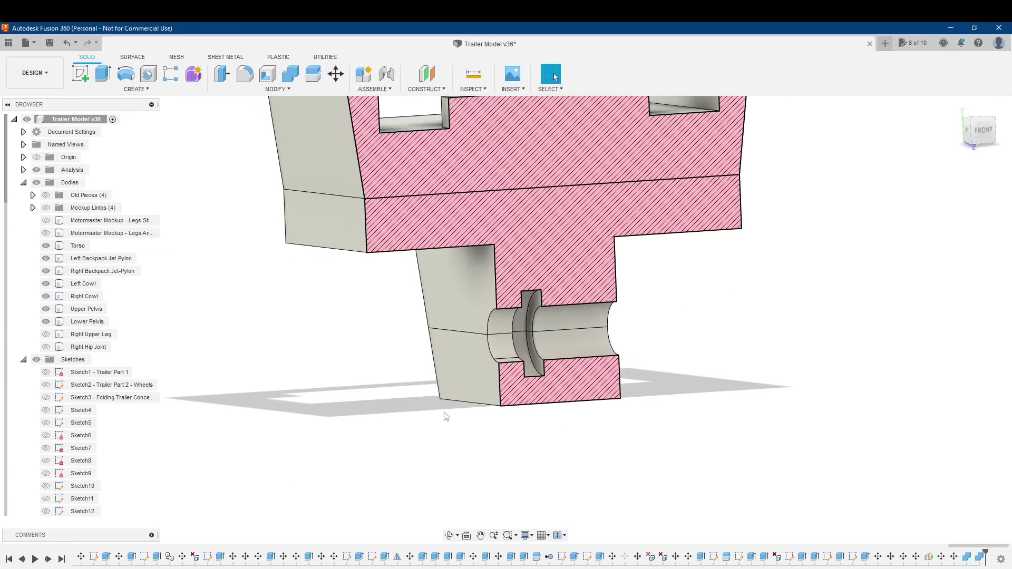
pyautogui.click(46, 335)
pyautogui.click(46, 335)
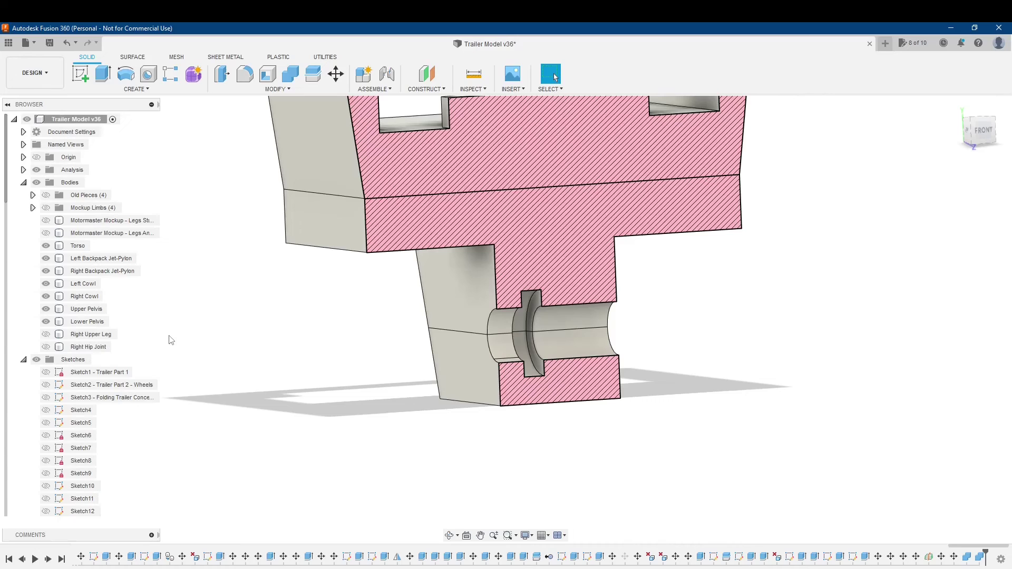